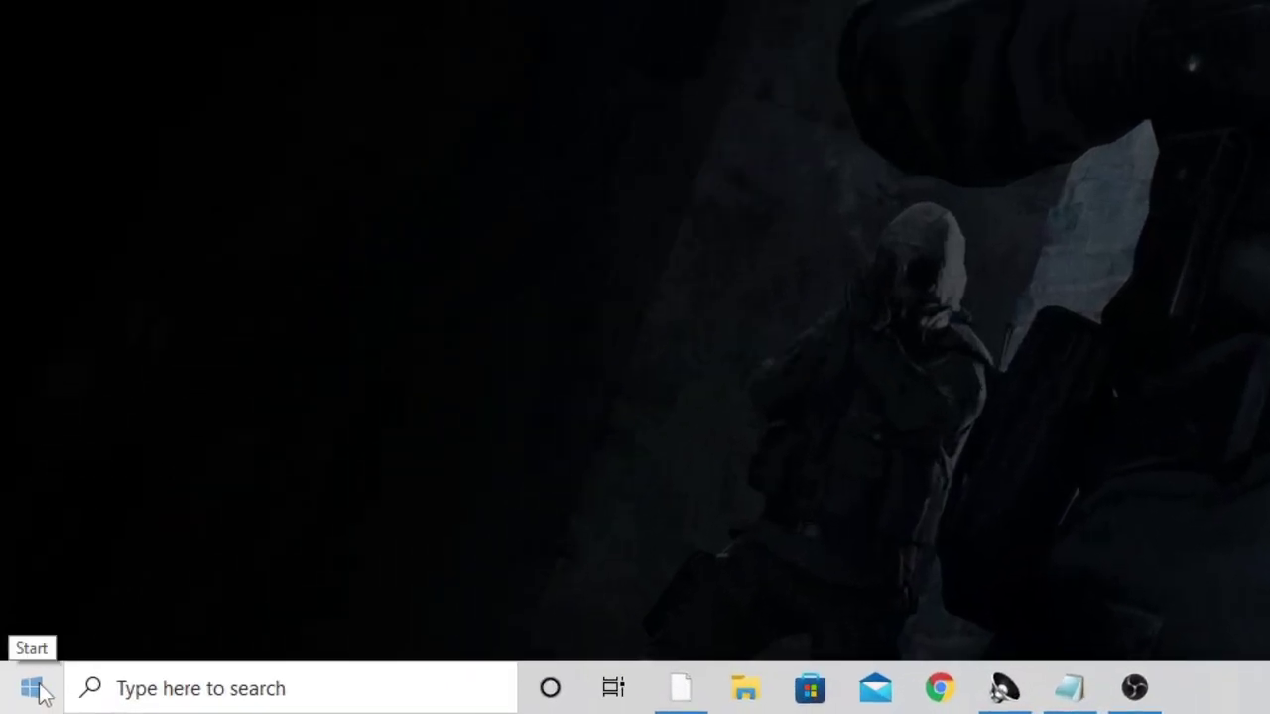
# - Open the Privacy section of Windows Settings and look through its permission categories
pyautogui.rightClick(37, 692)
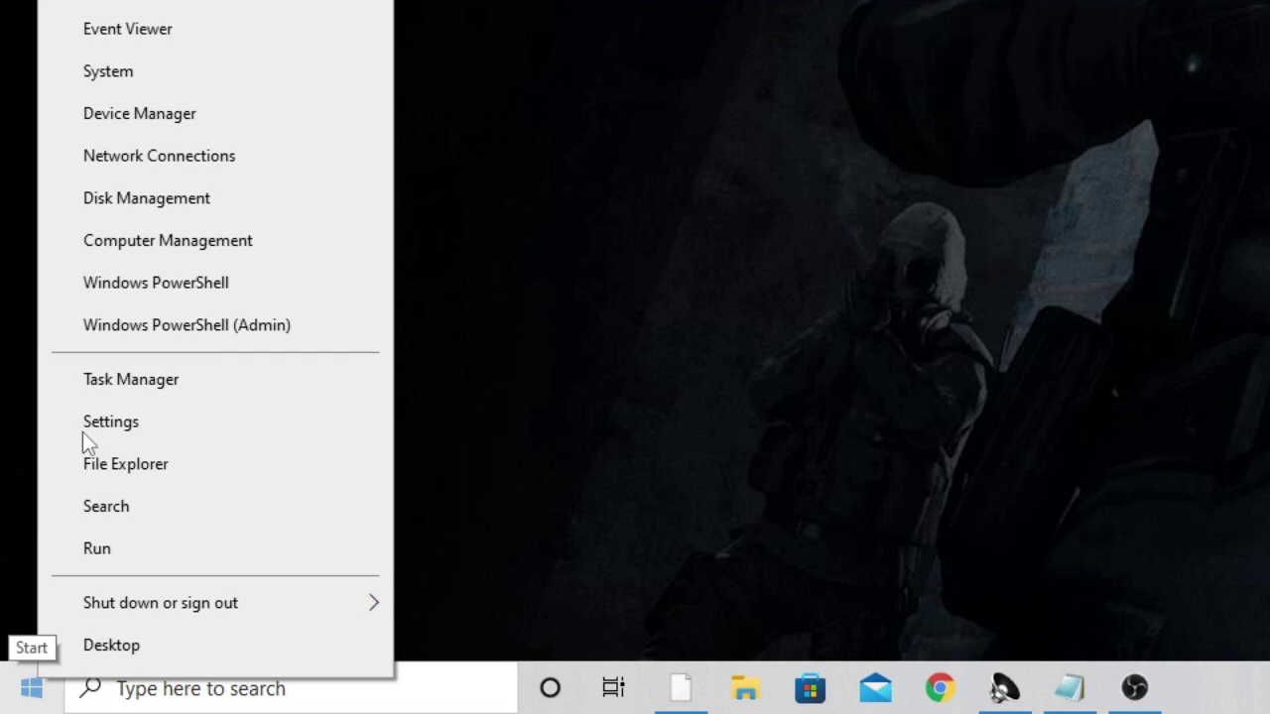
pyautogui.click(149, 436)
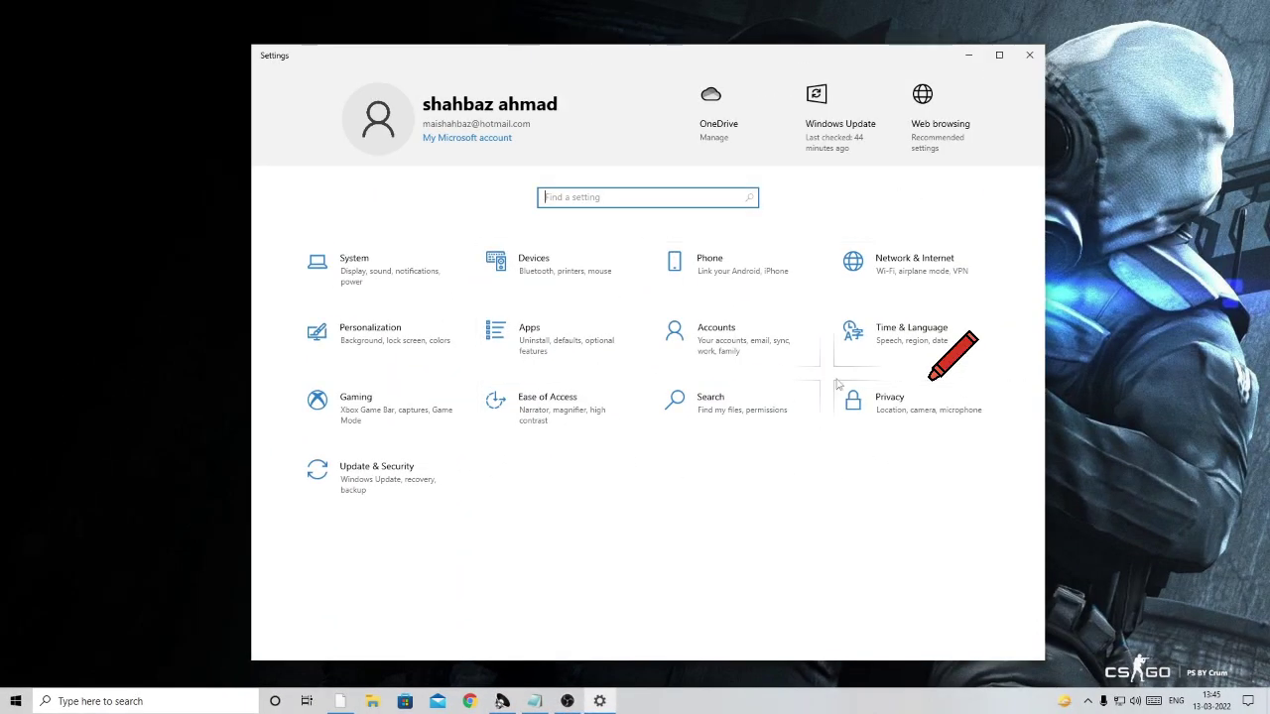
pyautogui.click(905, 411)
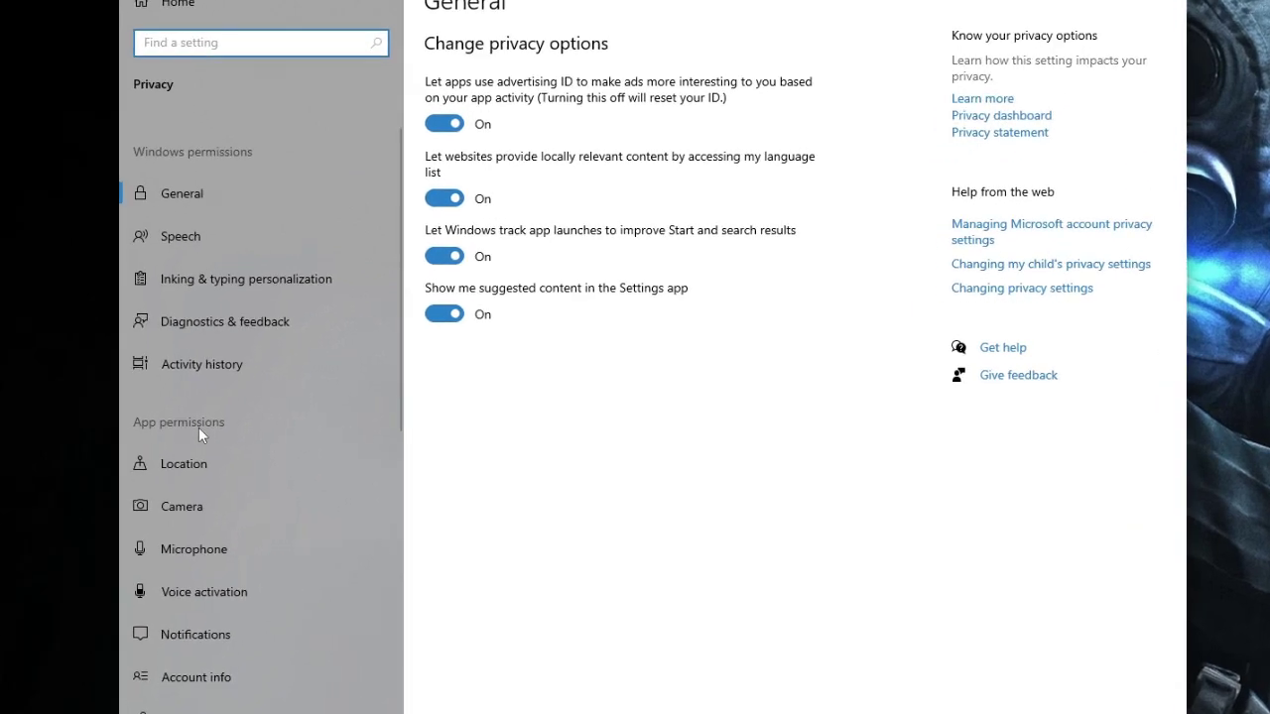
pyautogui.scroll(-3, 180, 427)
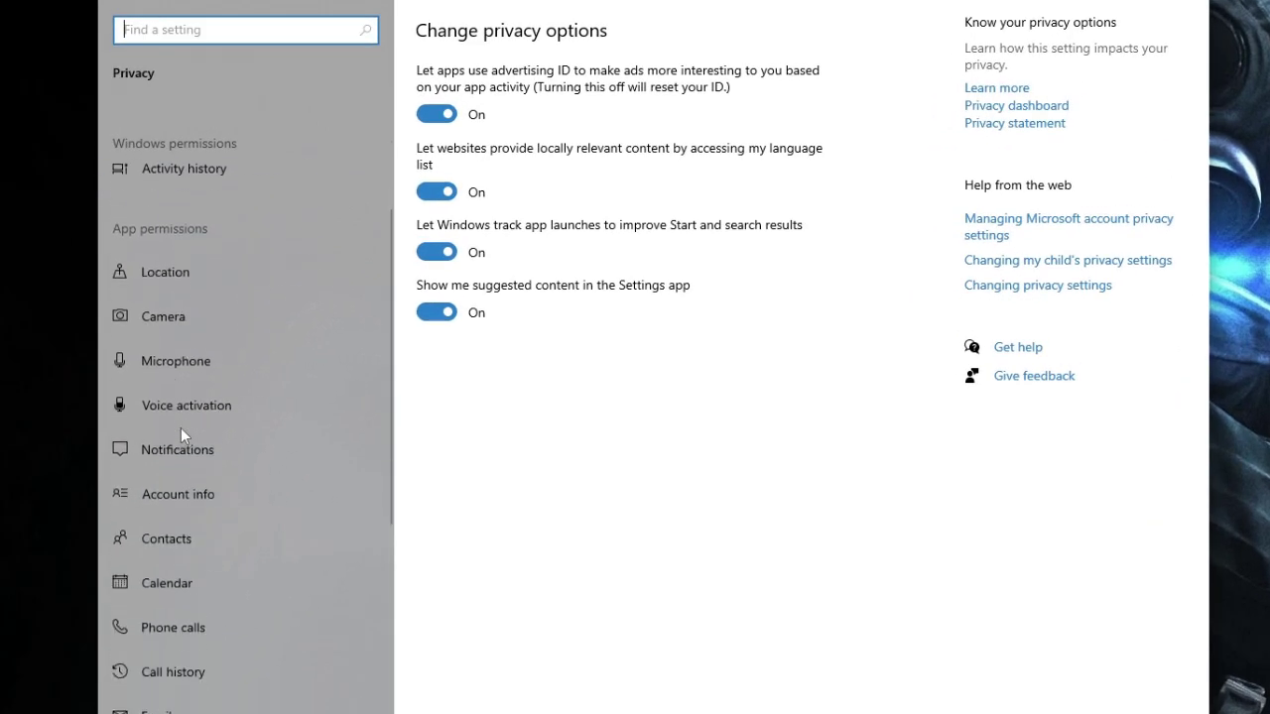
pyautogui.scroll(3, 181, 428)
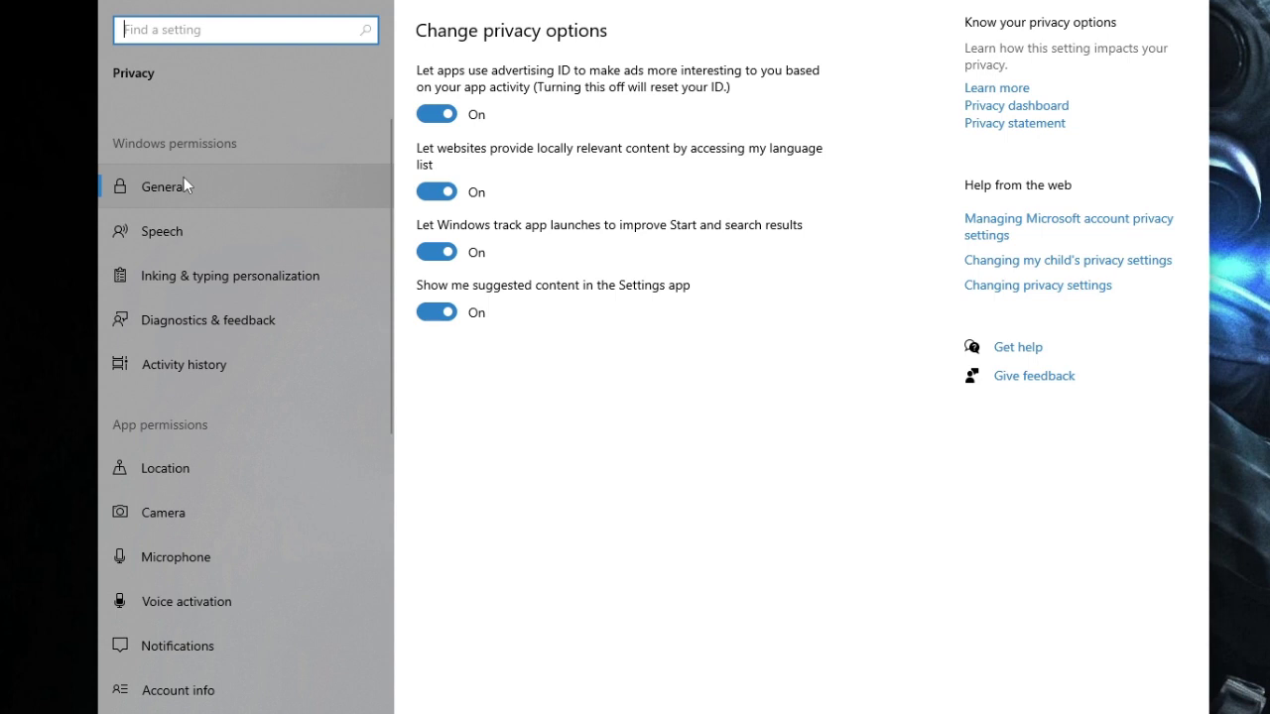
# - Turn off all four General privacy options: advertising ID, language list access, app launch tracking and suggested content
pyautogui.click(184, 182)
pyautogui.click(436, 114)
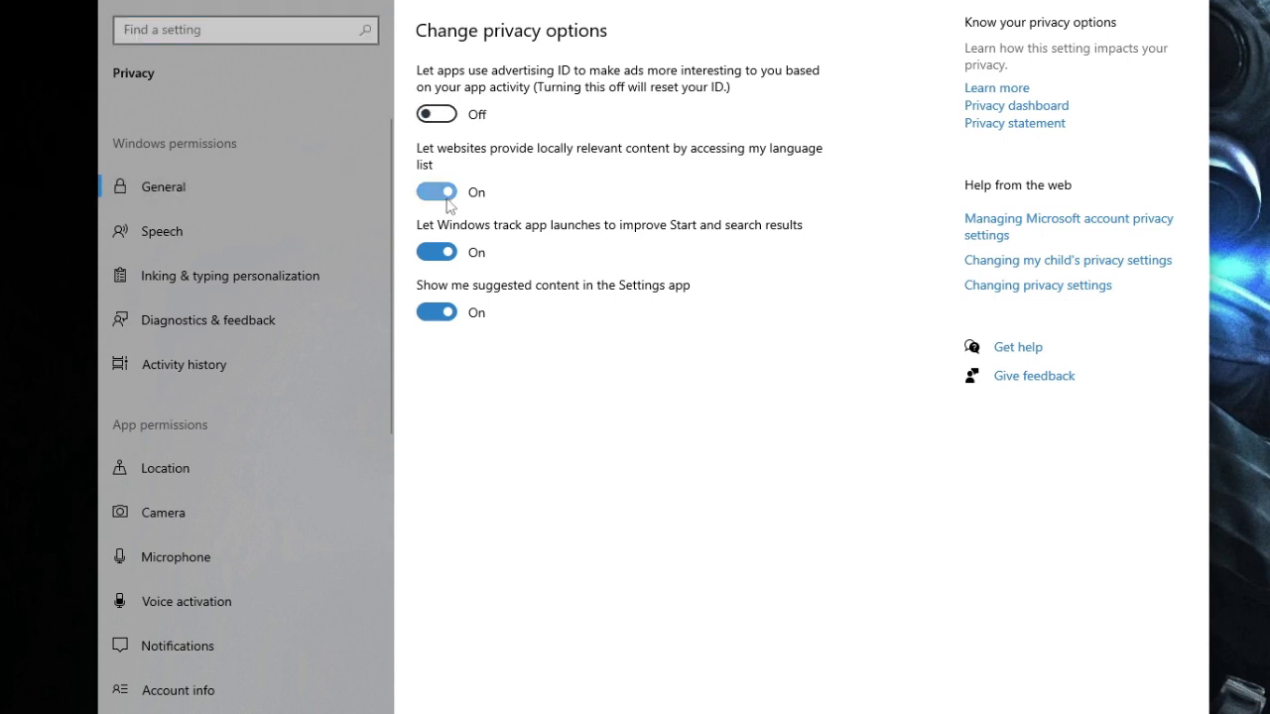
pyautogui.click(441, 192)
pyautogui.click(442, 252)
pyautogui.click(441, 313)
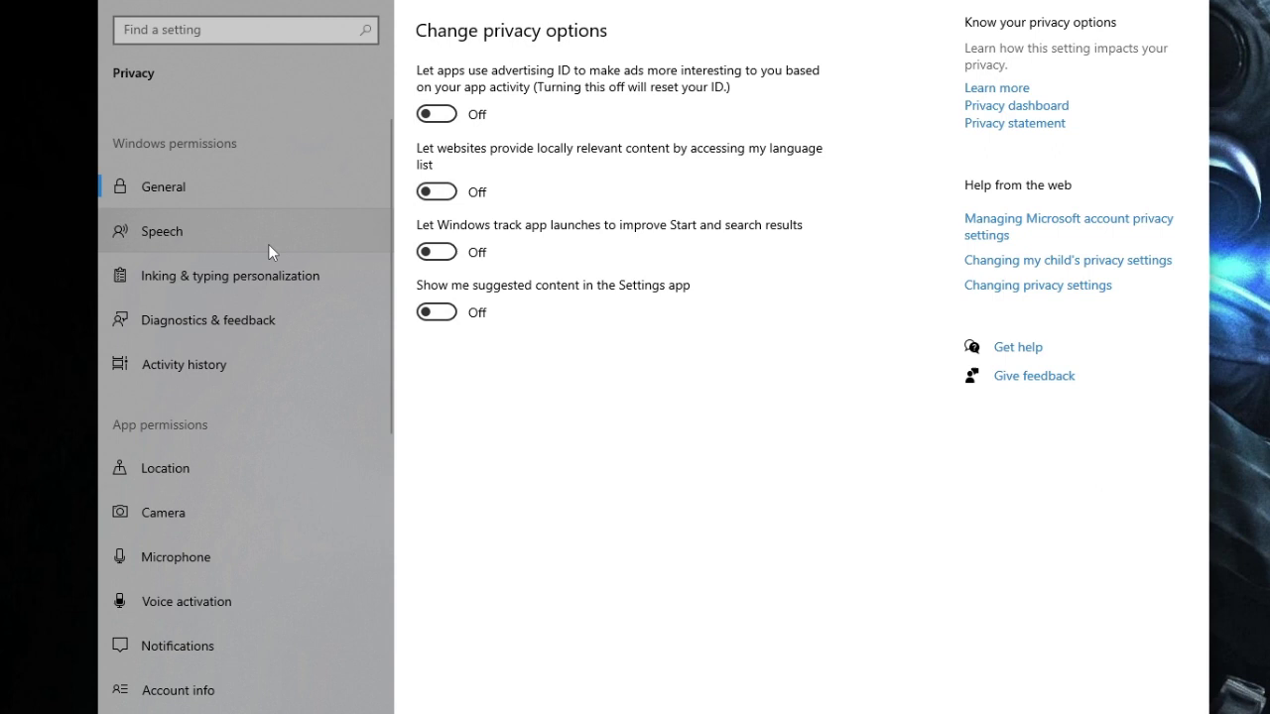
# - Turn off online speech recognition and the inking and typing personalization dictionary
pyautogui.click(203, 234)
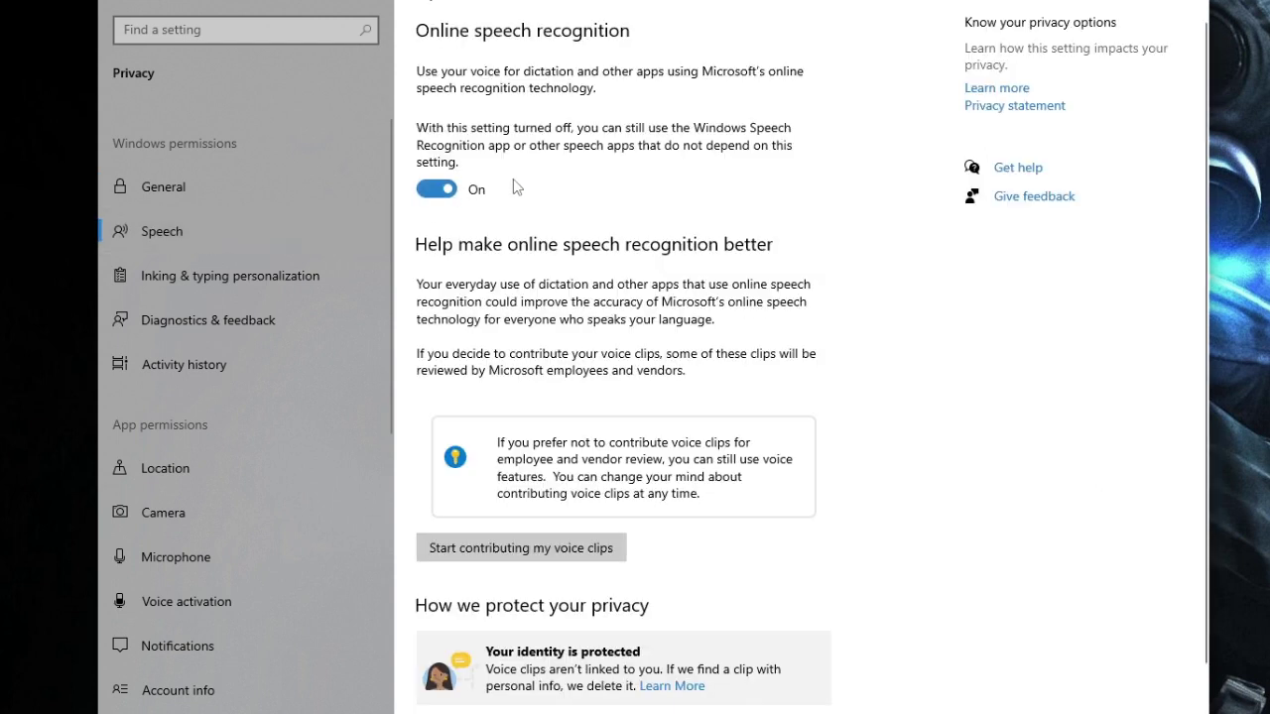
pyautogui.click(444, 191)
pyautogui.click(300, 273)
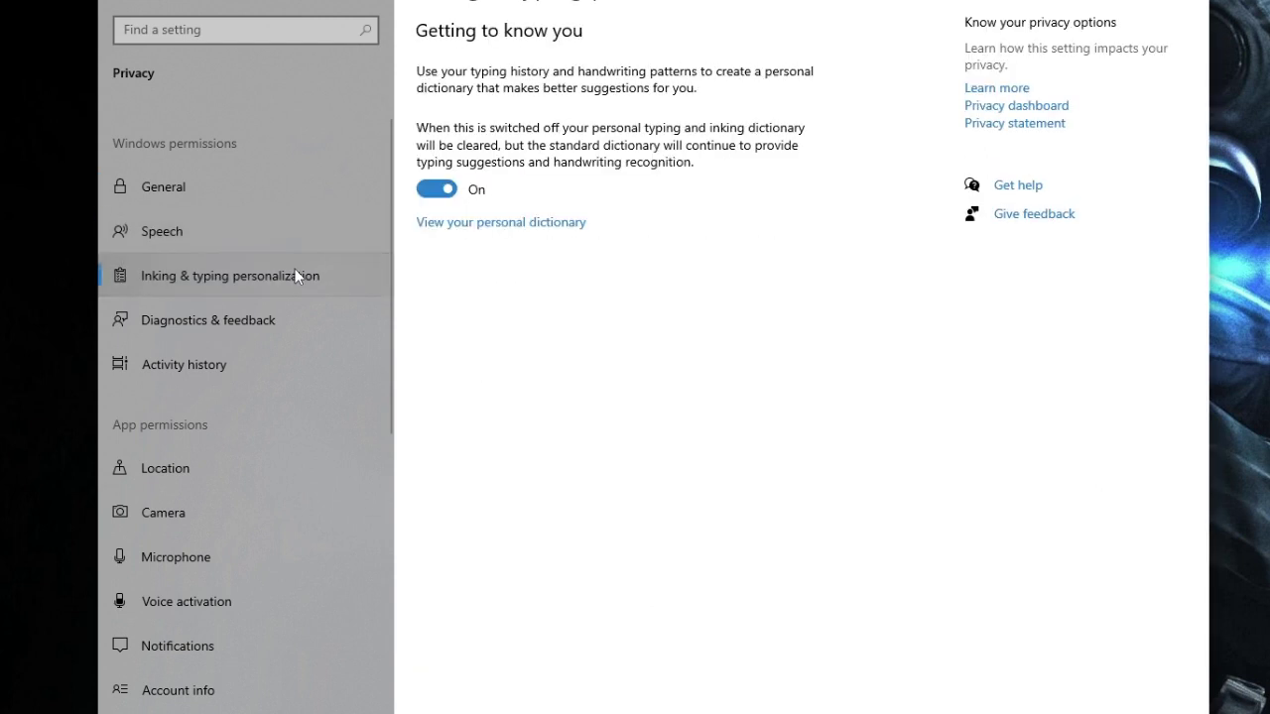
pyautogui.click(437, 189)
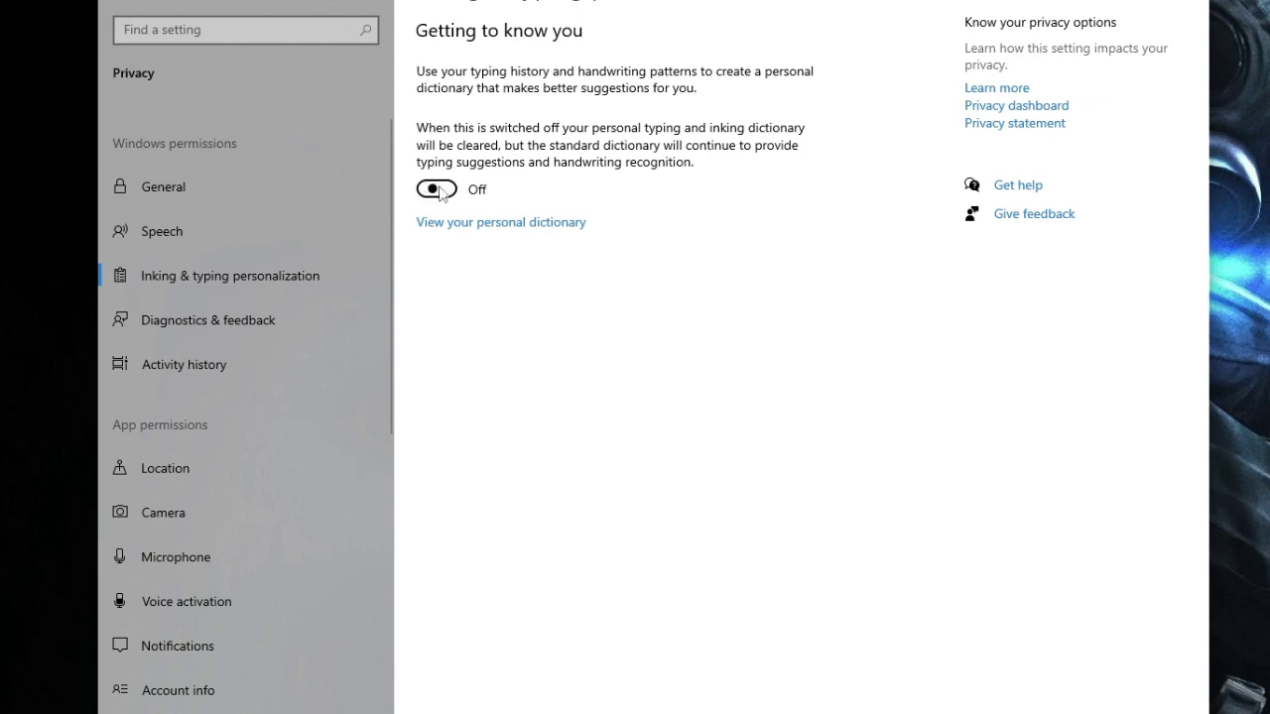
# - View the Diagnostics & feedback settings and disable storing activity history on this device
pyautogui.click(277, 327)
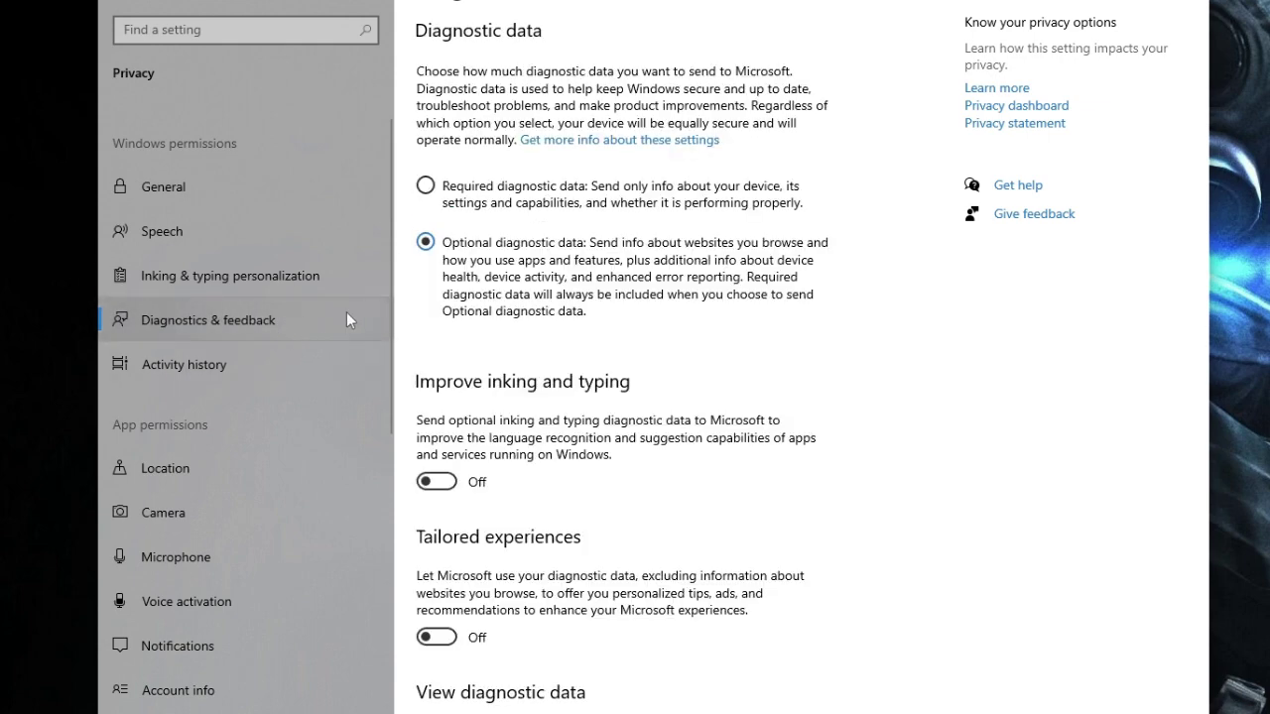
pyautogui.click(256, 366)
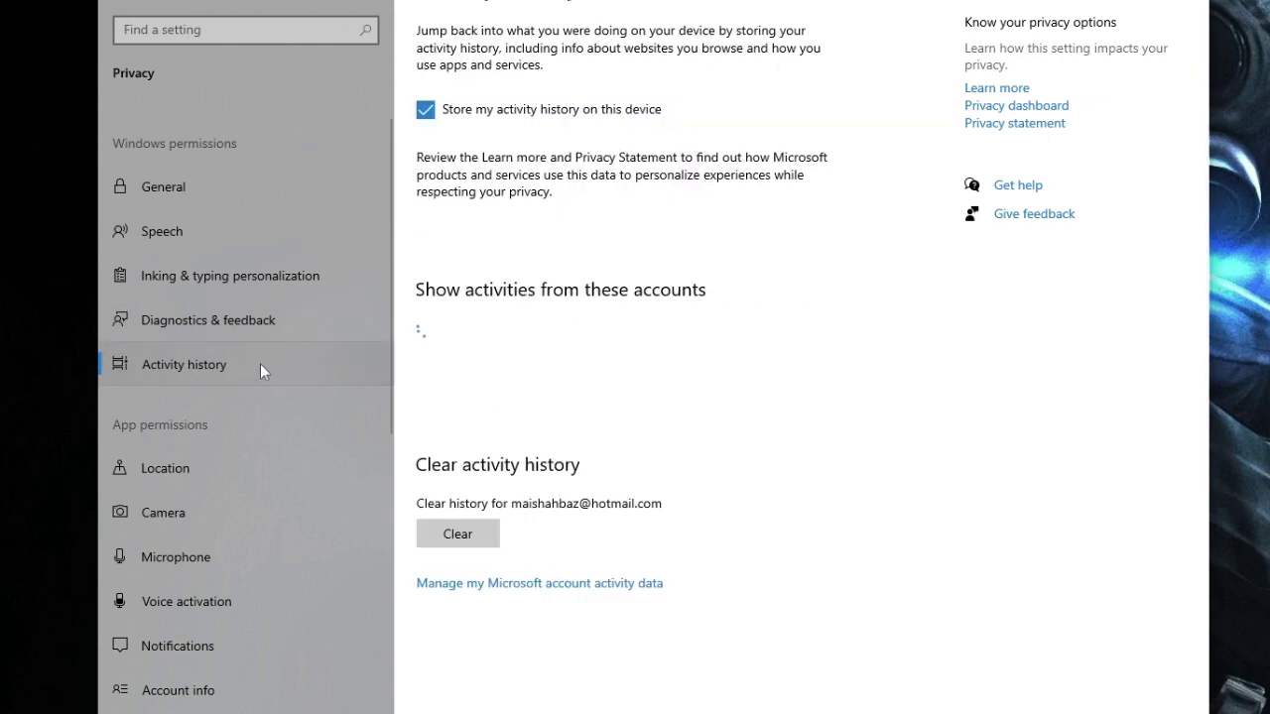
pyautogui.click(426, 111)
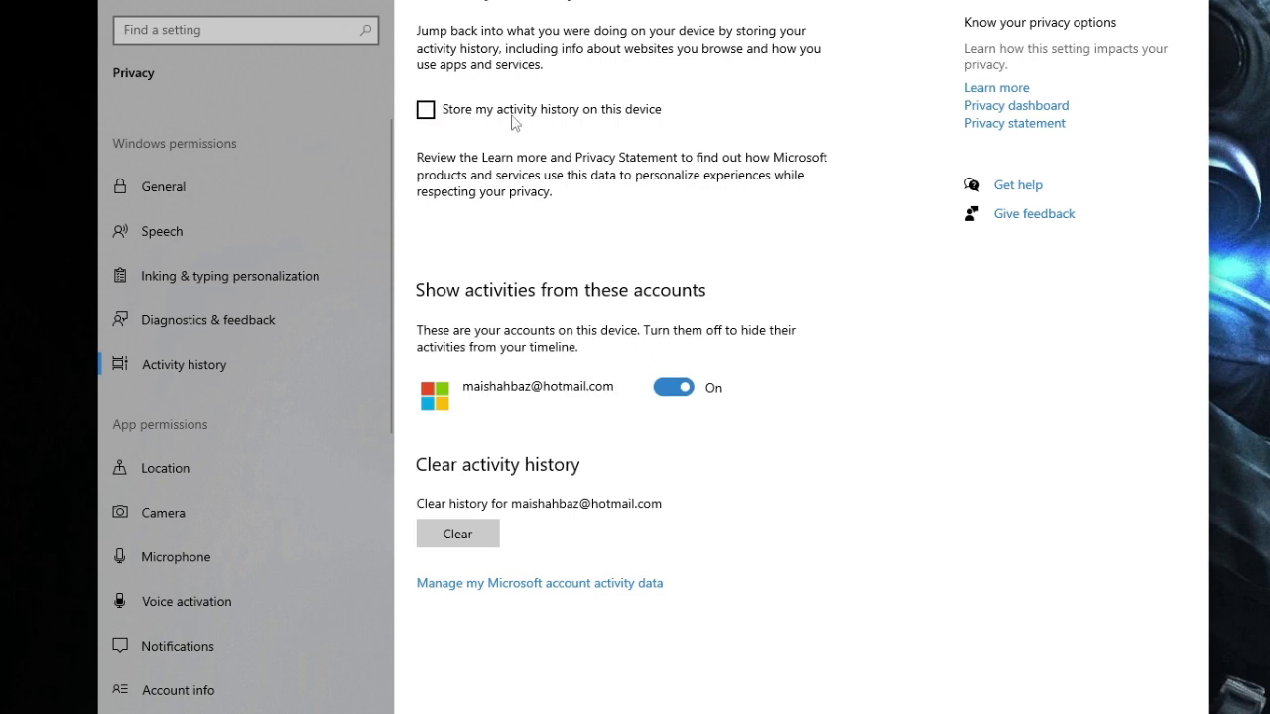
# - Turn off app access to the location and to the camera
pyautogui.click(201, 472)
pyautogui.click(437, 494)
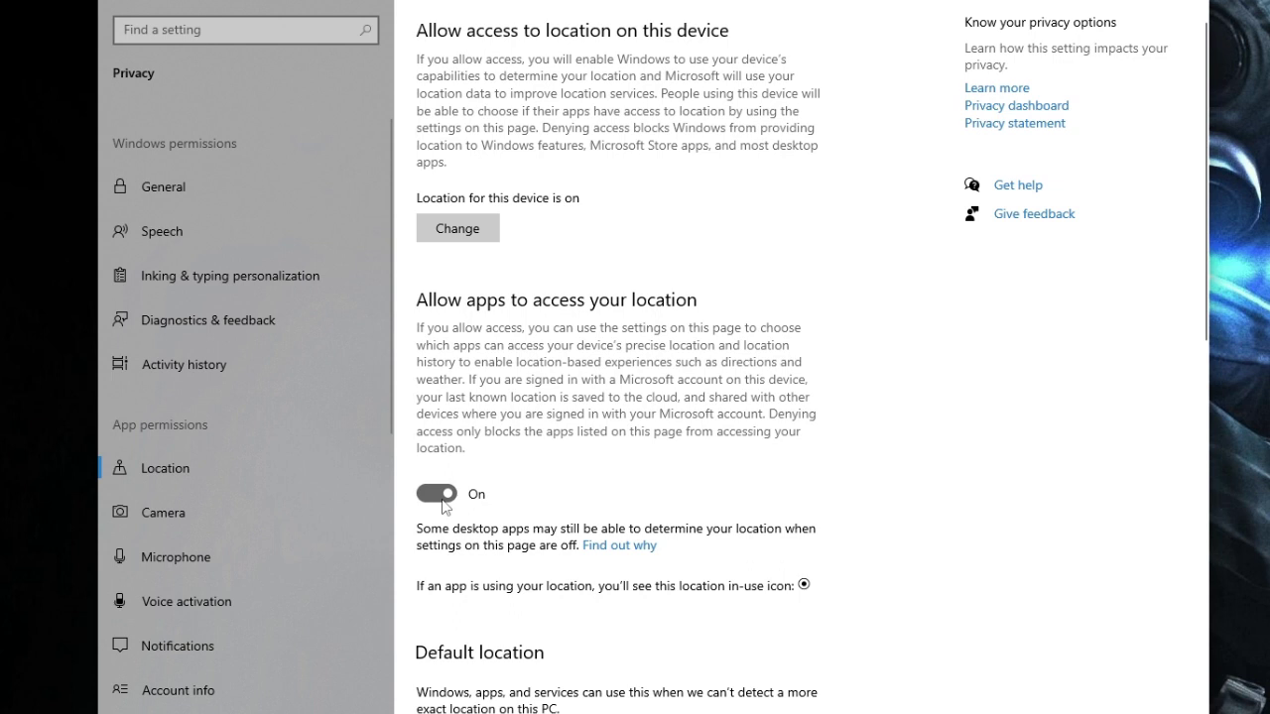
pyautogui.click(253, 520)
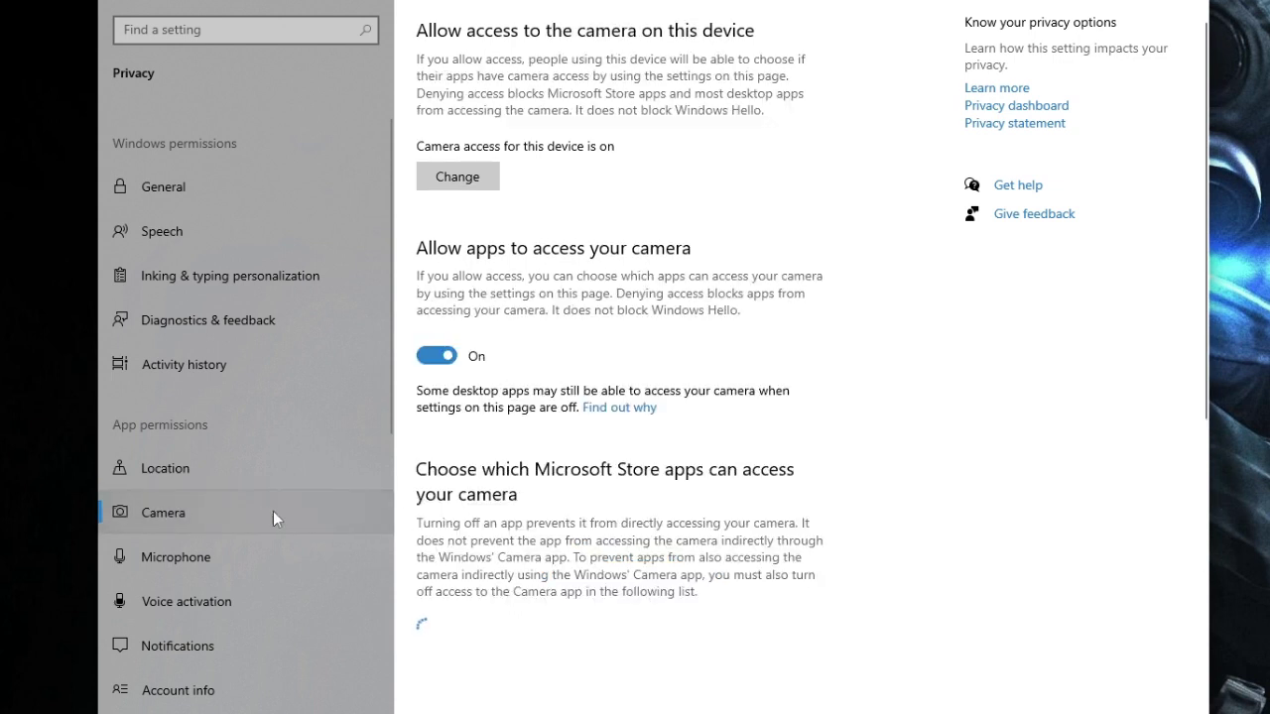
pyautogui.click(441, 355)
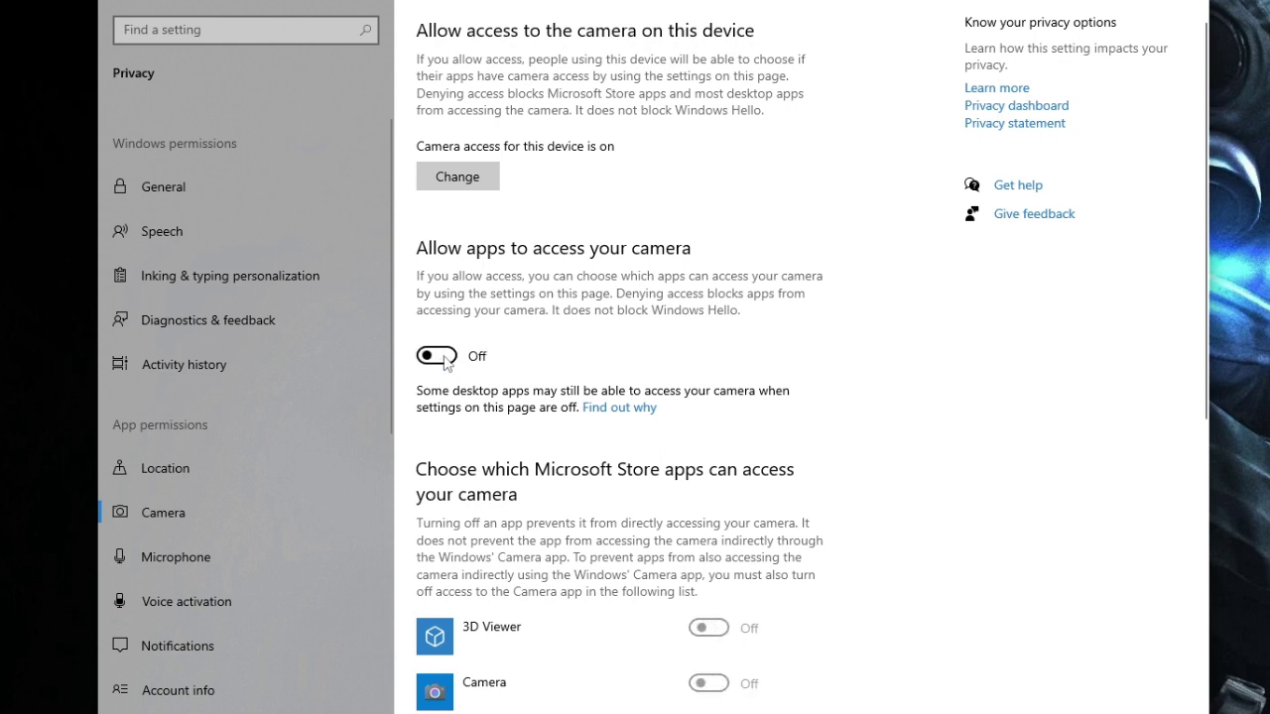
# - View the Microphone permissions, and turn off voice activation for apps and app access to notifications
pyautogui.click(282, 541)
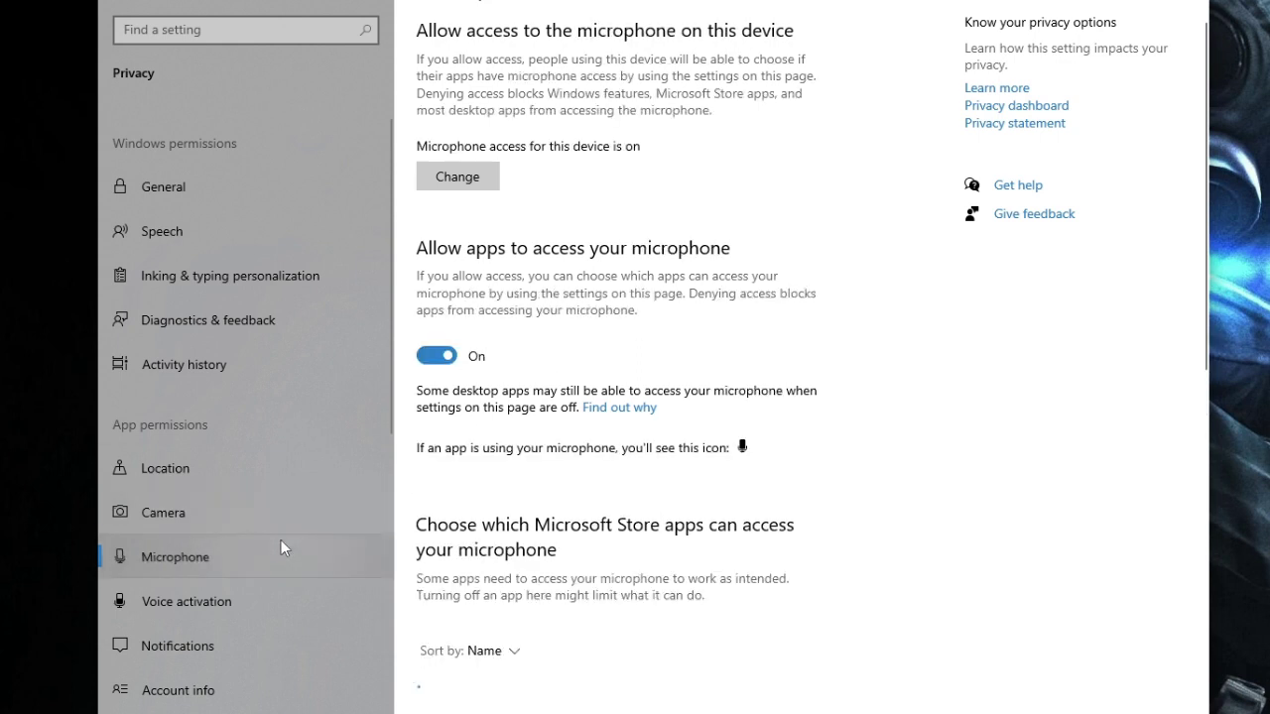
pyautogui.click(253, 600)
pyautogui.click(447, 296)
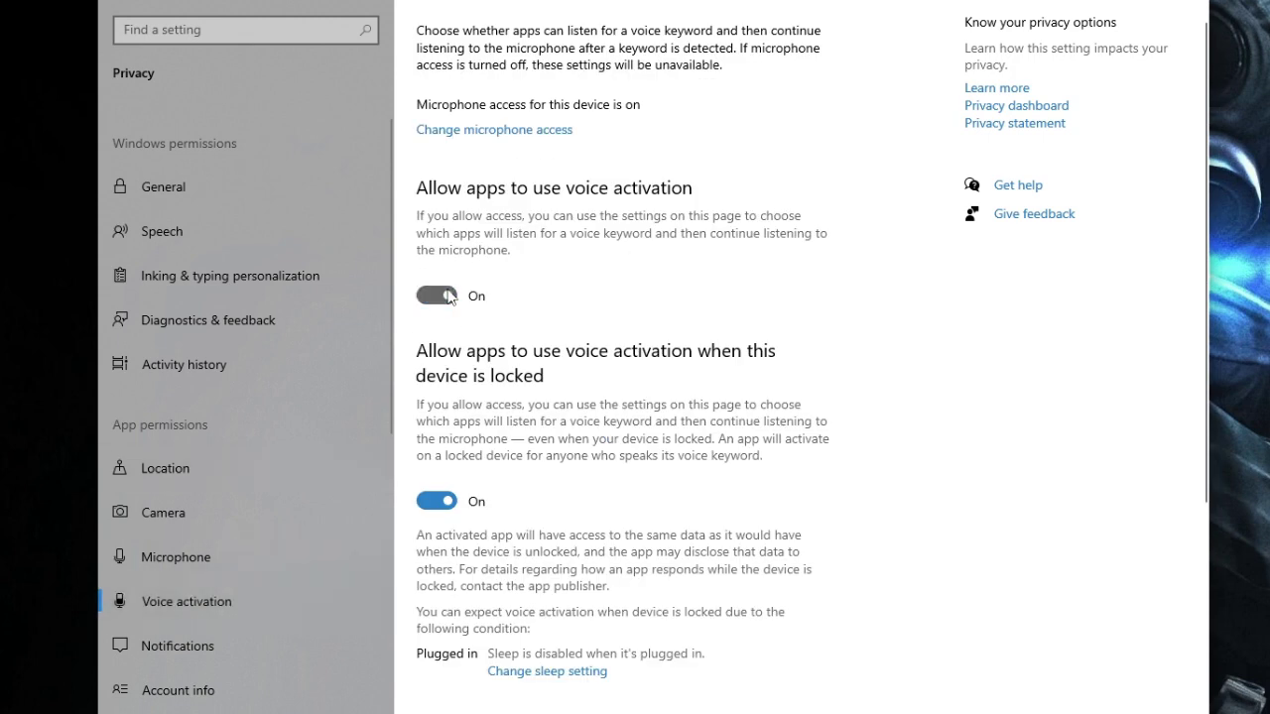
pyautogui.click(269, 628)
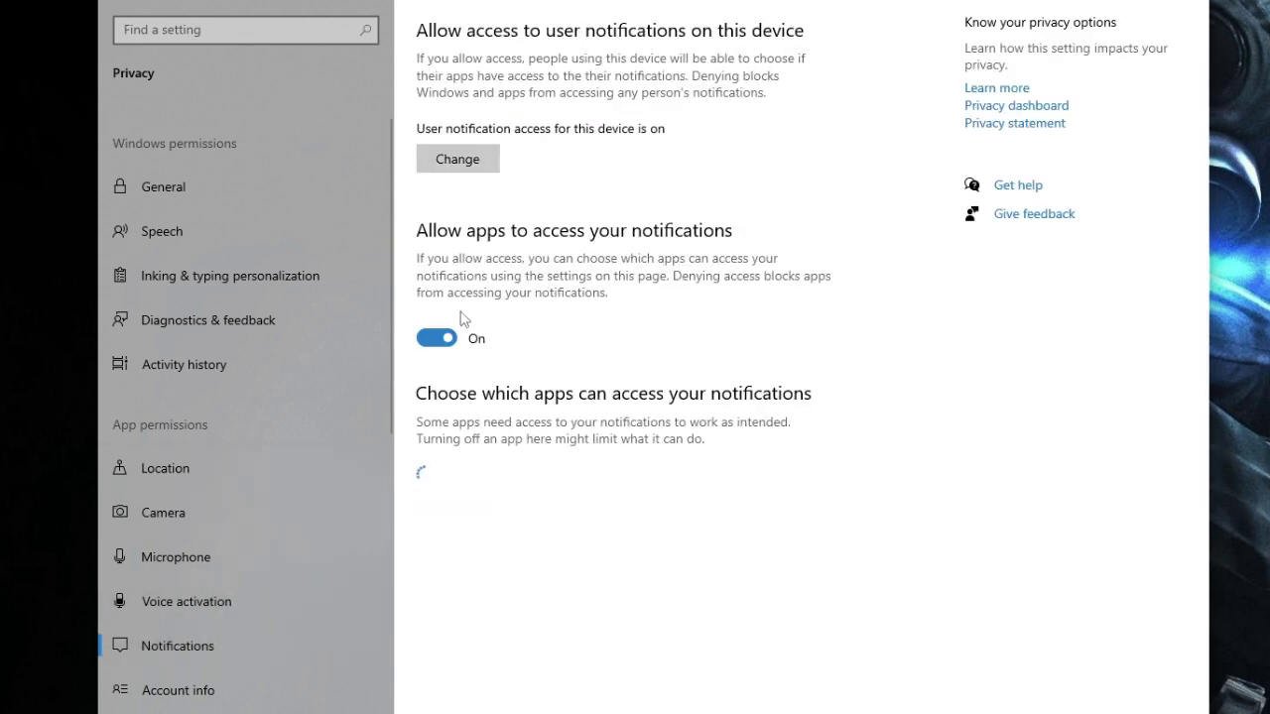
pyautogui.click(447, 337)
# - Turn off app access to account info and to contacts
pyautogui.scroll(-3, 324, 472)
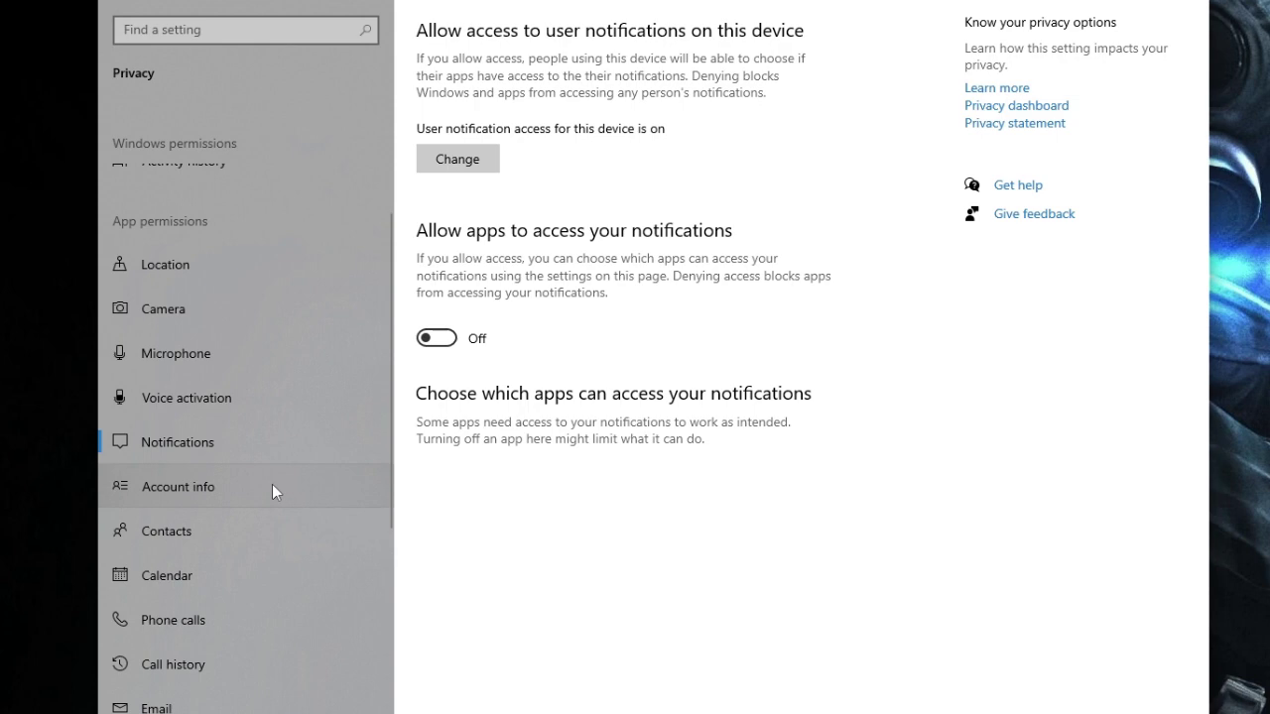
pyautogui.click(271, 484)
pyautogui.click(436, 355)
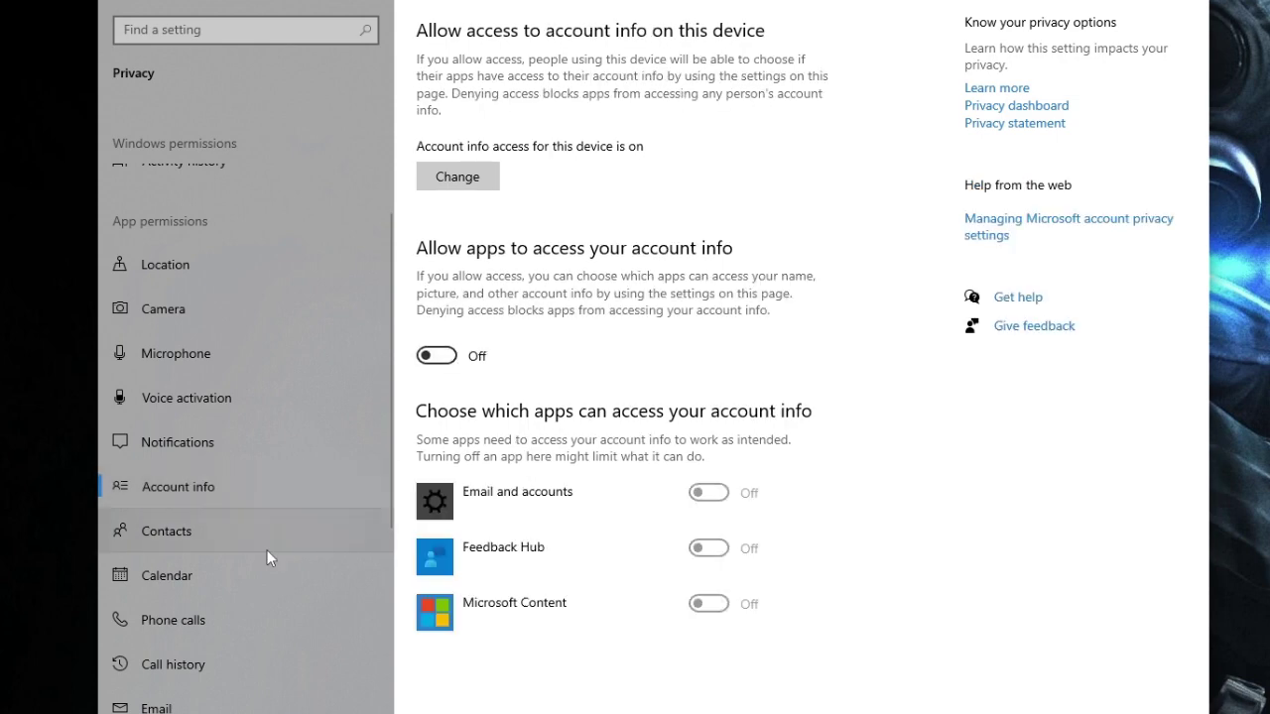
pyautogui.click(270, 544)
pyautogui.click(432, 338)
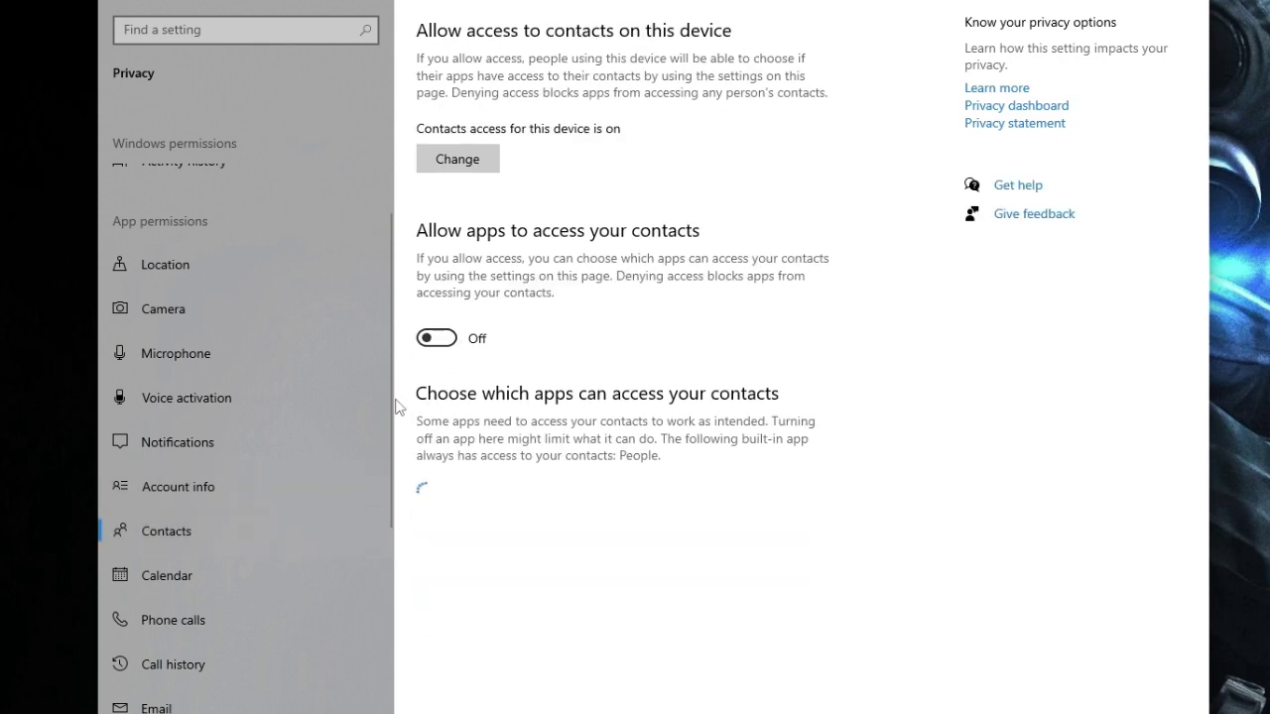
# - Turn off app access to the calendar and to phone calls
pyautogui.click(245, 573)
pyautogui.click(432, 338)
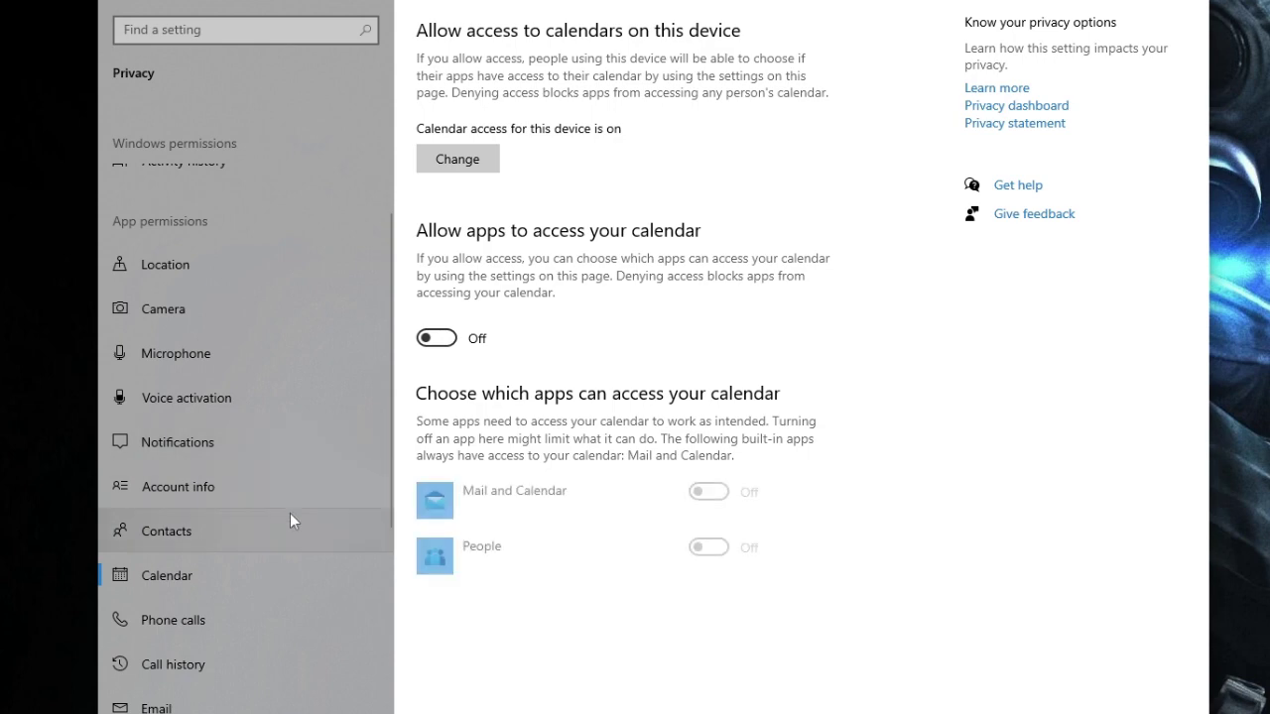
pyautogui.click(230, 620)
pyautogui.click(432, 406)
# - Turn off app access to call history and to email
pyautogui.click(186, 654)
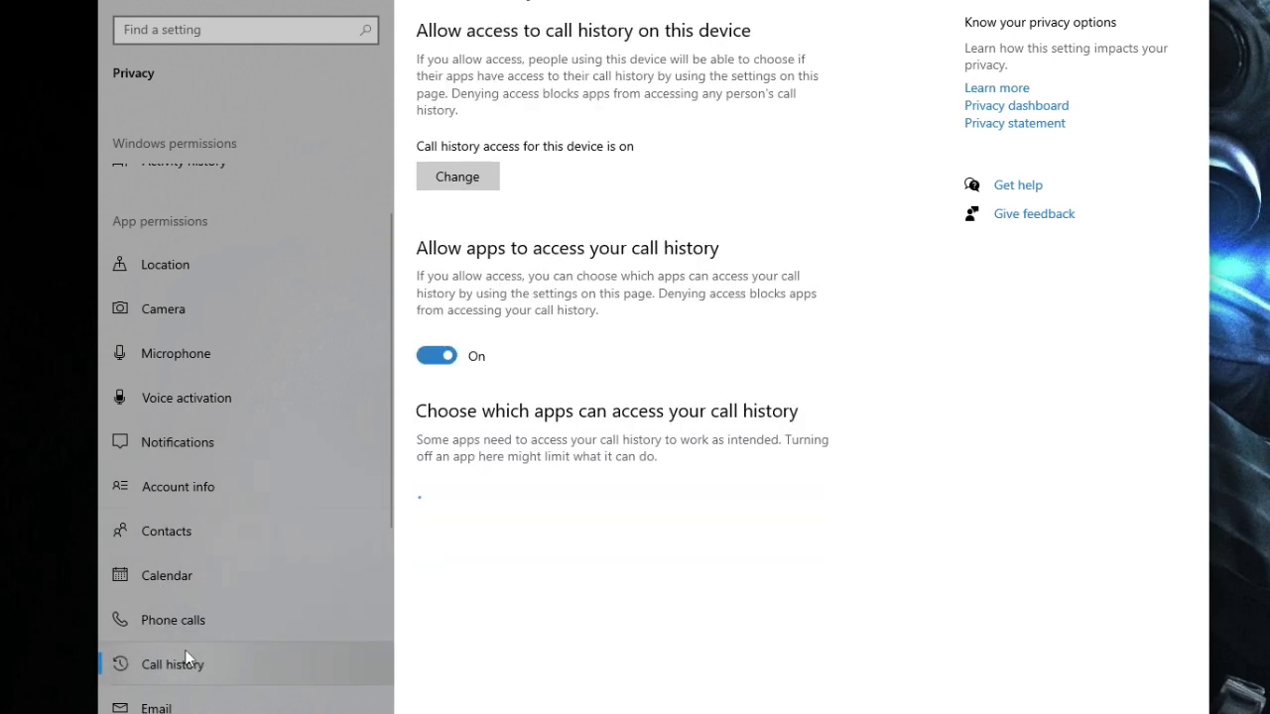
pyautogui.click(441, 355)
pyautogui.scroll(-1, 228, 536)
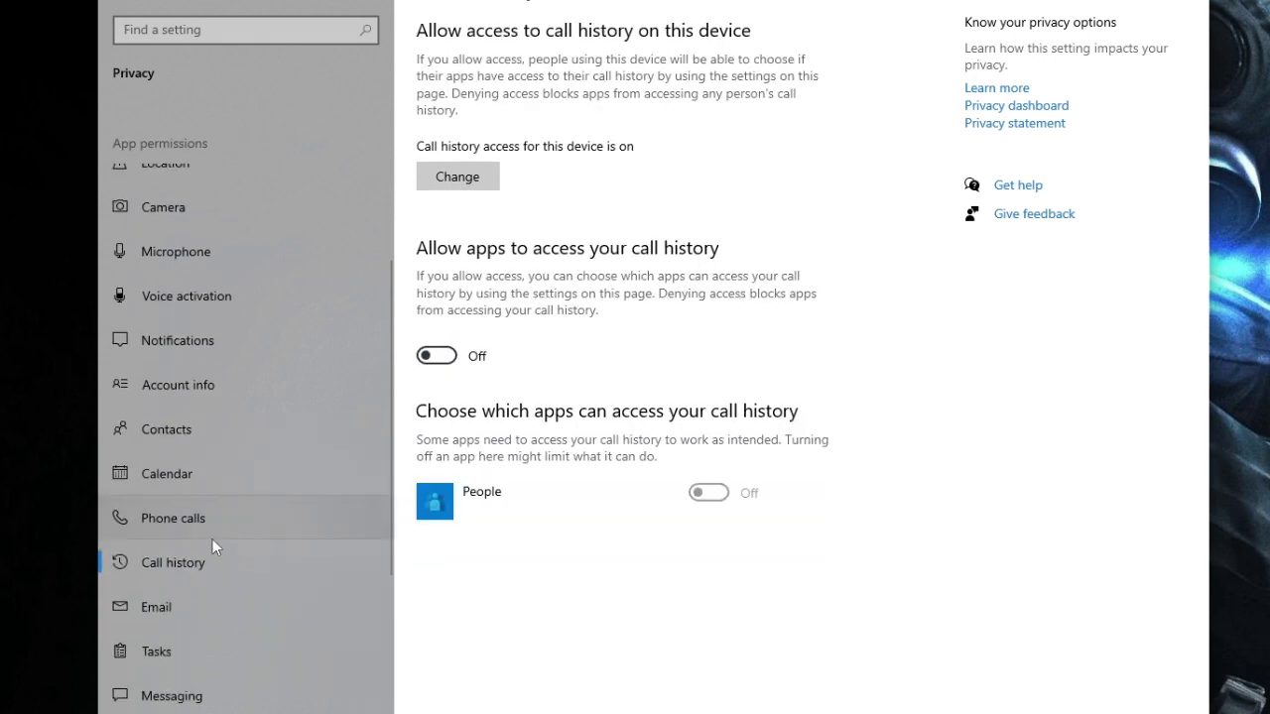
pyautogui.click(182, 607)
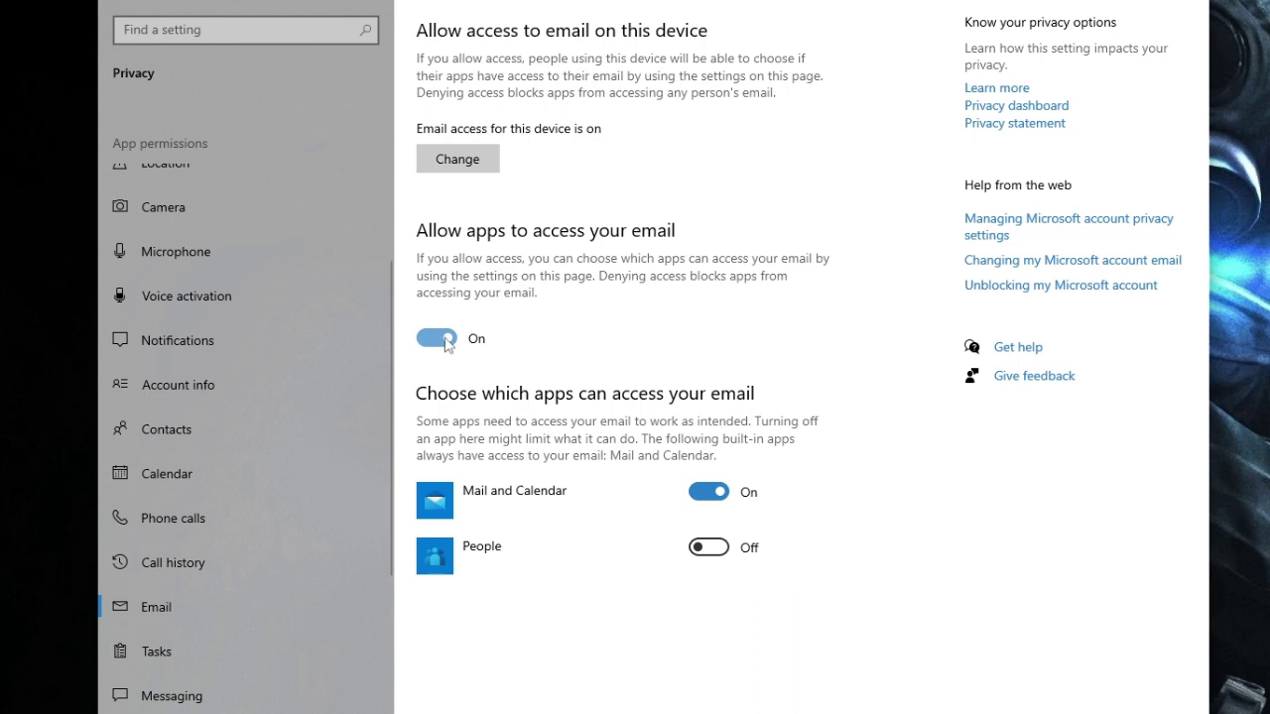
pyautogui.click(436, 338)
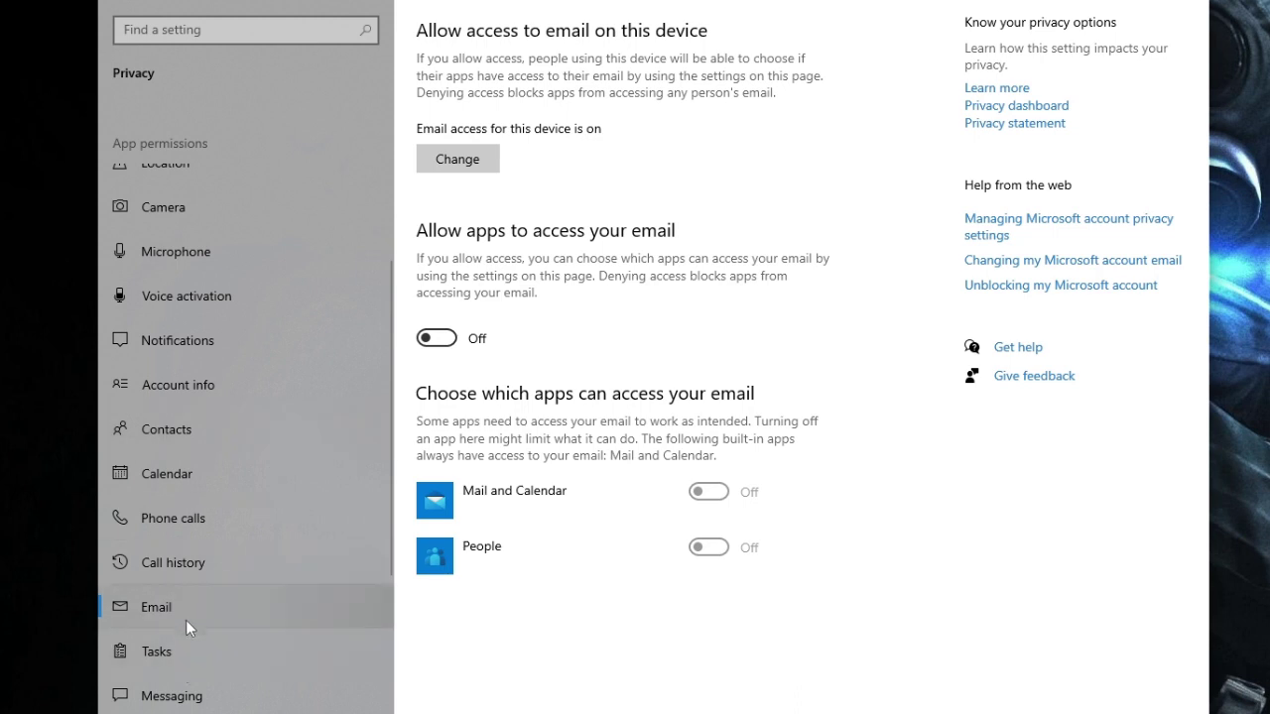
# - Turn off app access to tasks and block apps from reading or sending messages
pyautogui.click(188, 652)
pyautogui.click(437, 338)
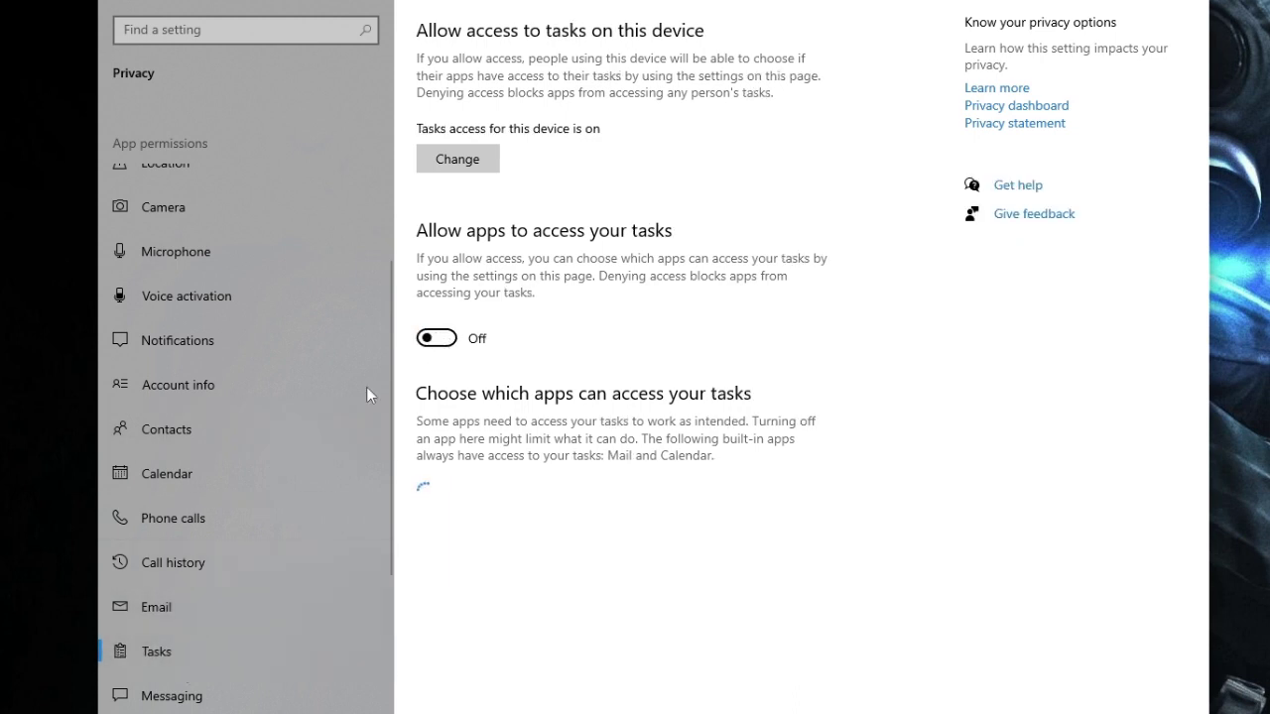
pyautogui.click(256, 694)
pyautogui.click(441, 357)
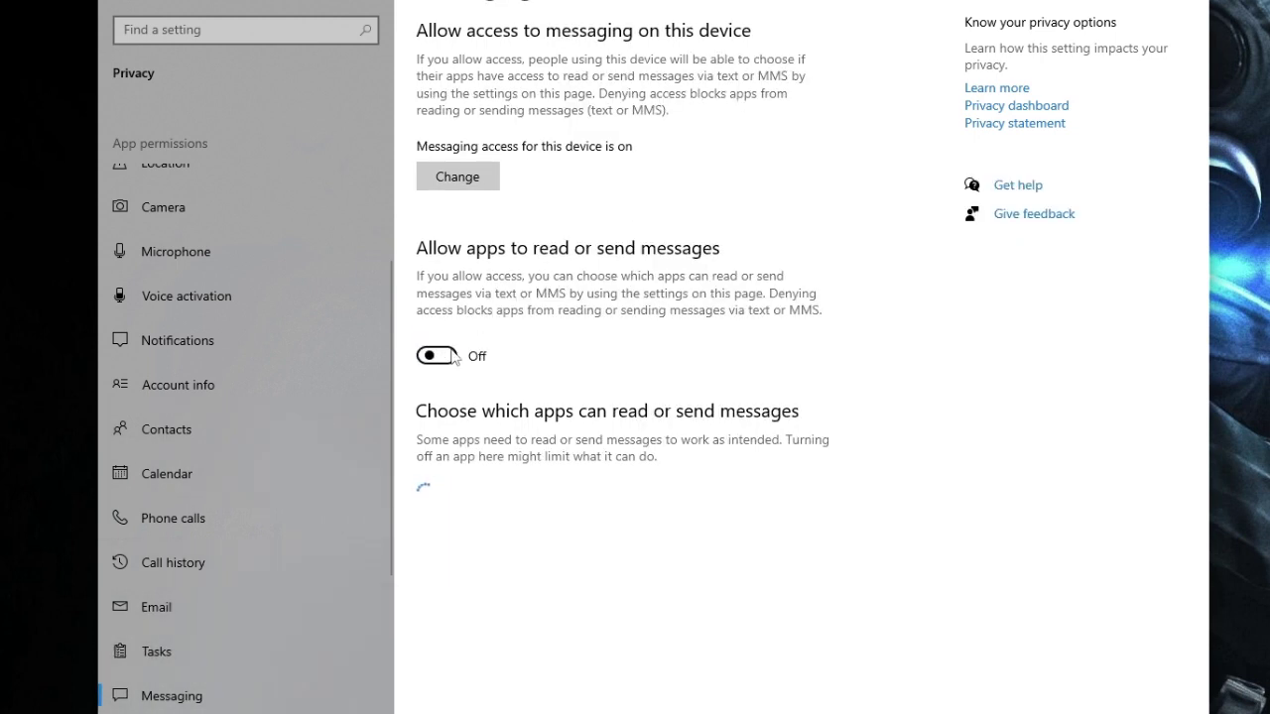
# - Turn off the permission that lets apps control device radios
pyautogui.scroll(-1, 253, 573)
pyautogui.scroll(-1, 254, 570)
pyautogui.click(212, 536)
pyautogui.click(437, 339)
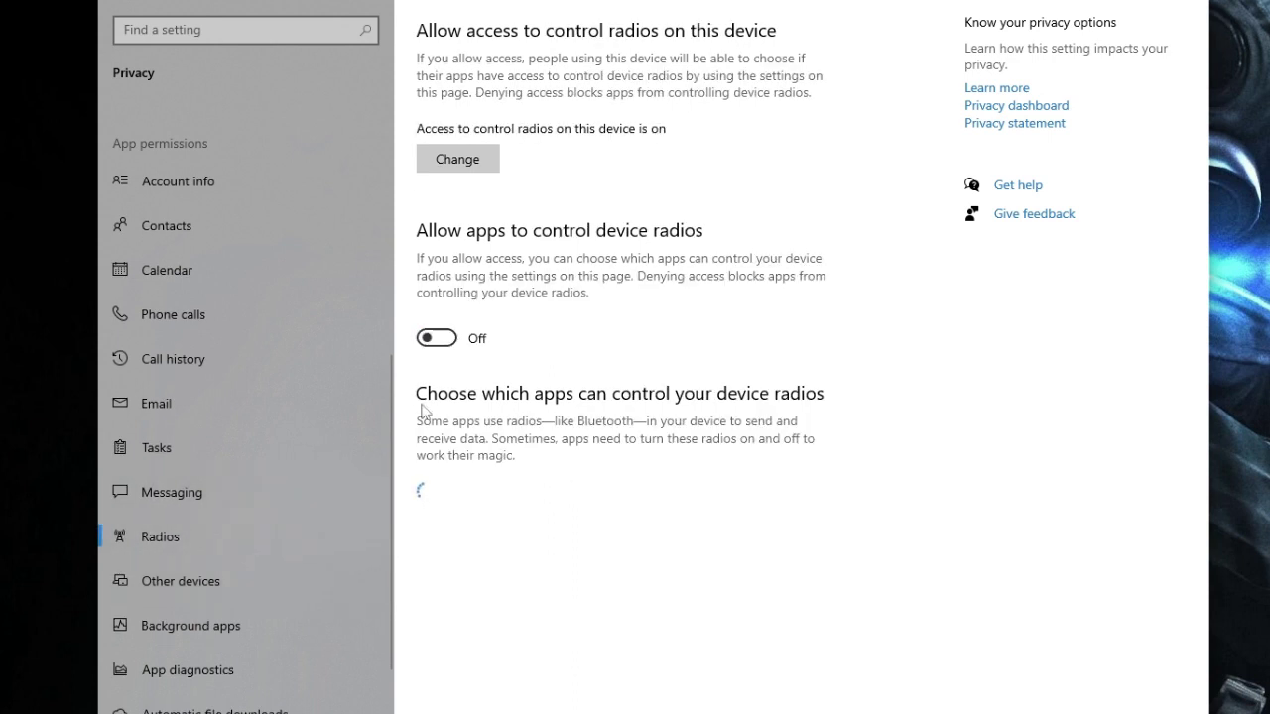
# - Stop 3D Viewer, Alarms & Clock, Calculator and Camera from running in the background
pyautogui.click(283, 627)
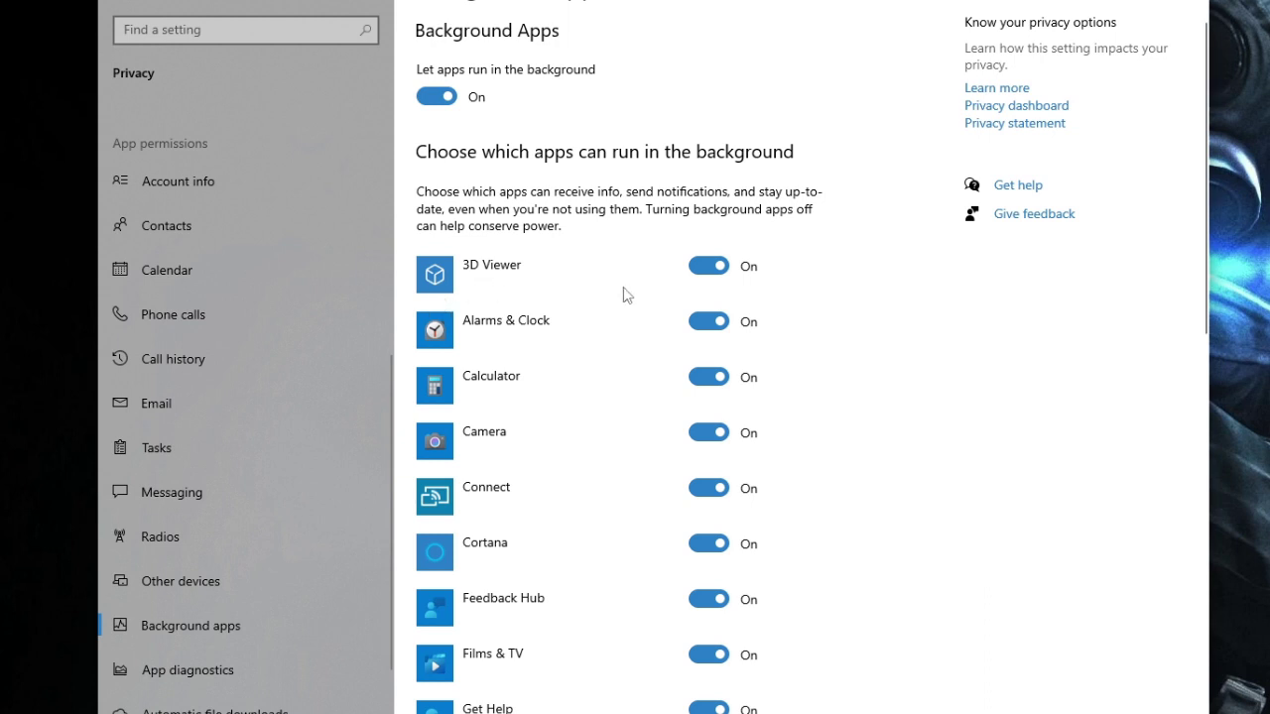
pyautogui.click(708, 267)
pyautogui.click(709, 322)
pyautogui.click(704, 380)
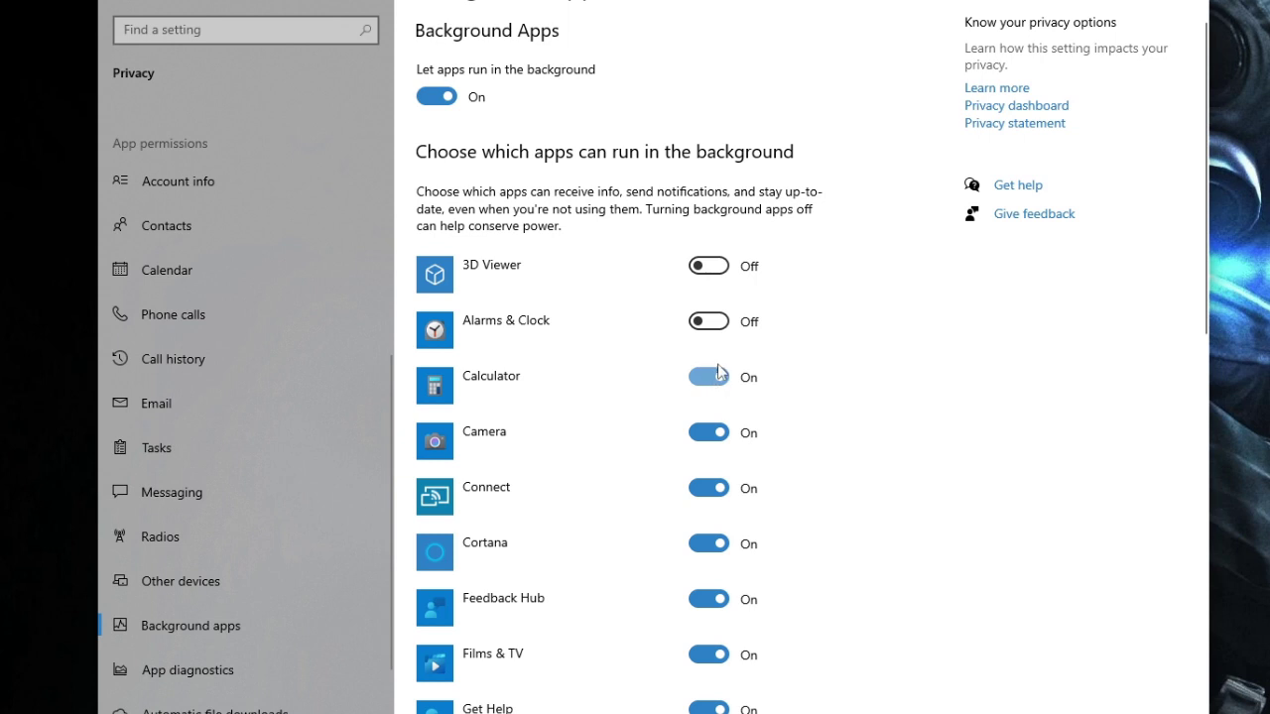
pyautogui.click(710, 382)
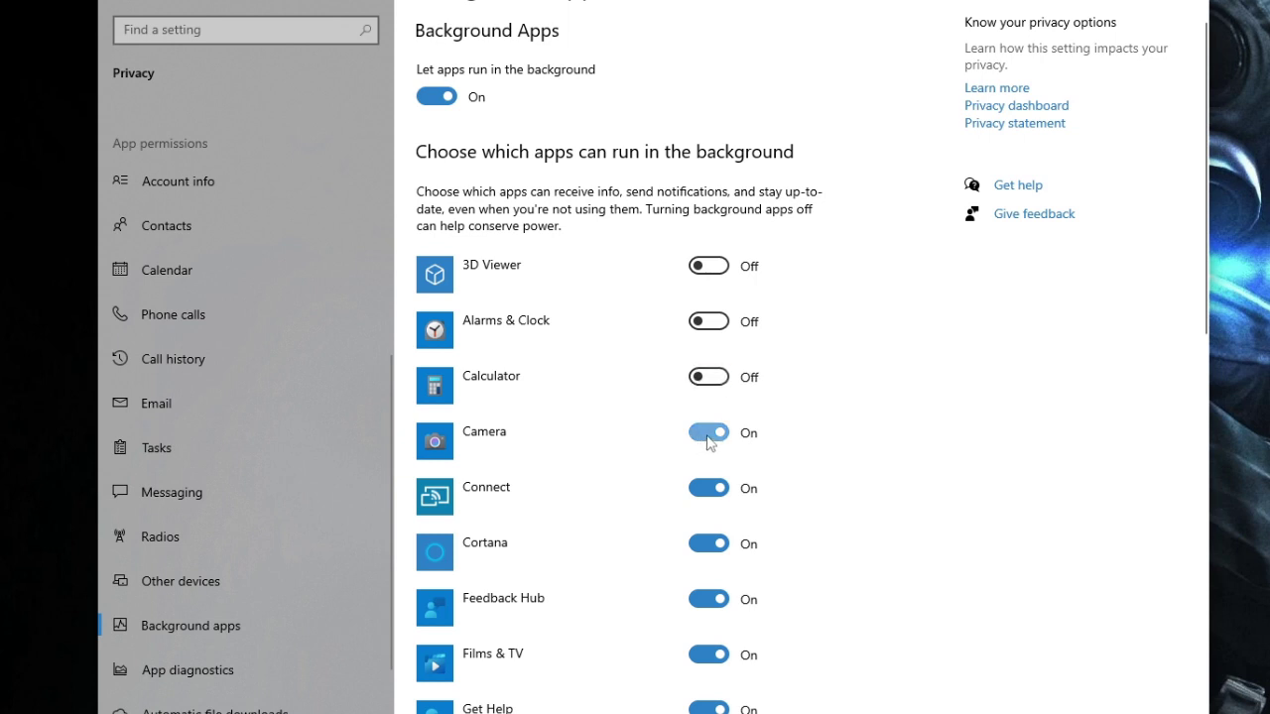
pyautogui.click(705, 433)
# - Turn background running for Connect off and back on
pyautogui.click(709, 487)
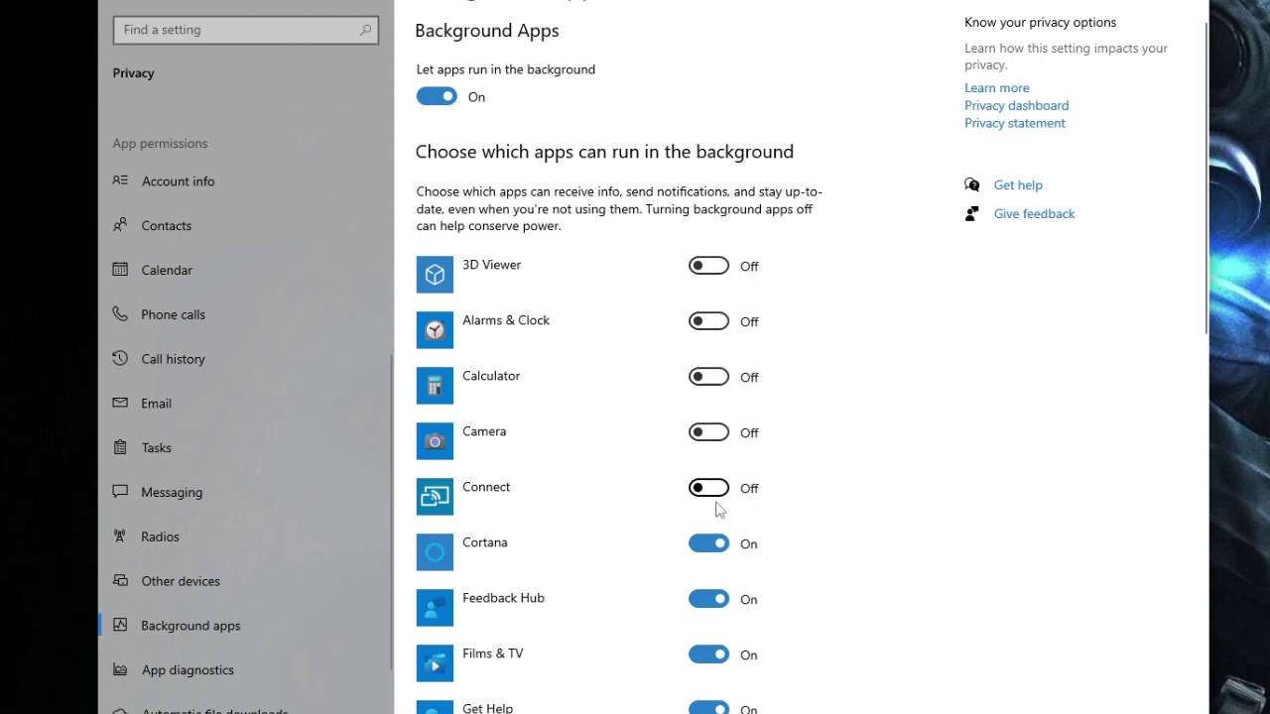
pyautogui.click(708, 490)
pyautogui.scroll(-2, 704, 514)
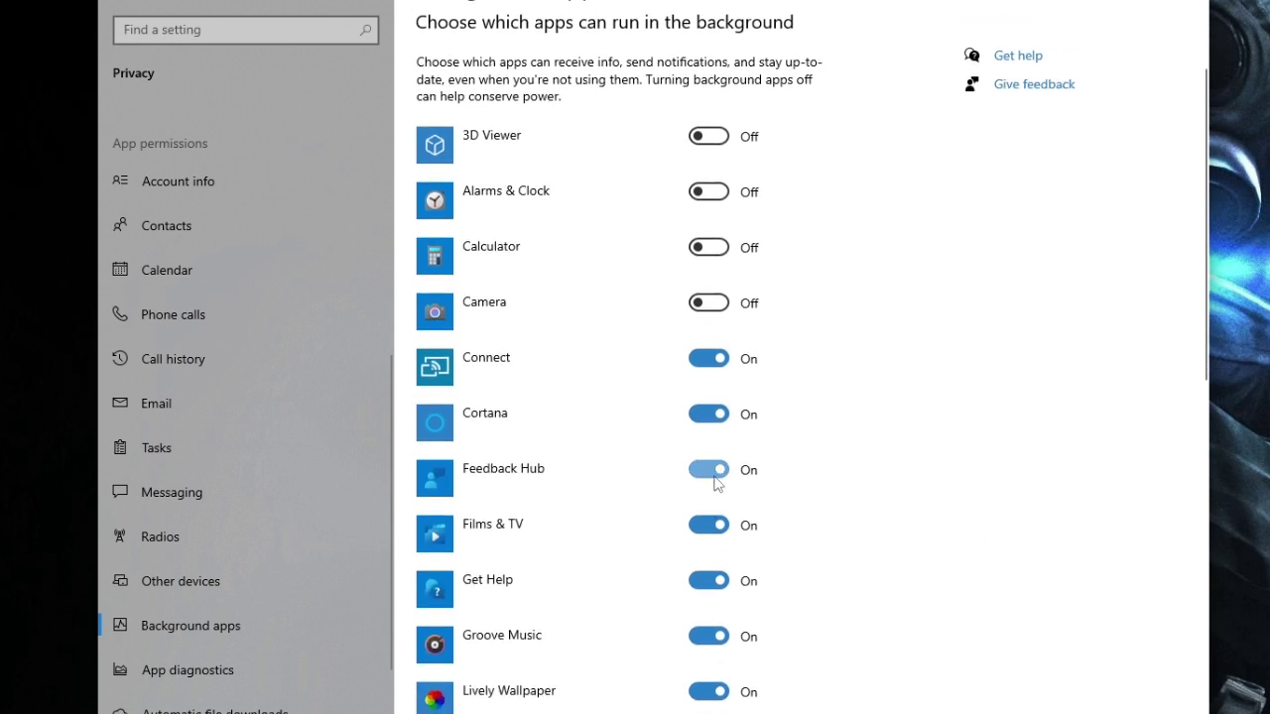
# - Stop Feedback Hub, Get Help, Groove Music, Lively Wallpaper, Mail and Calendar, and Maps from running in the background
pyautogui.click(710, 480)
pyautogui.scroll(-2, 717, 540)
pyautogui.click(710, 455)
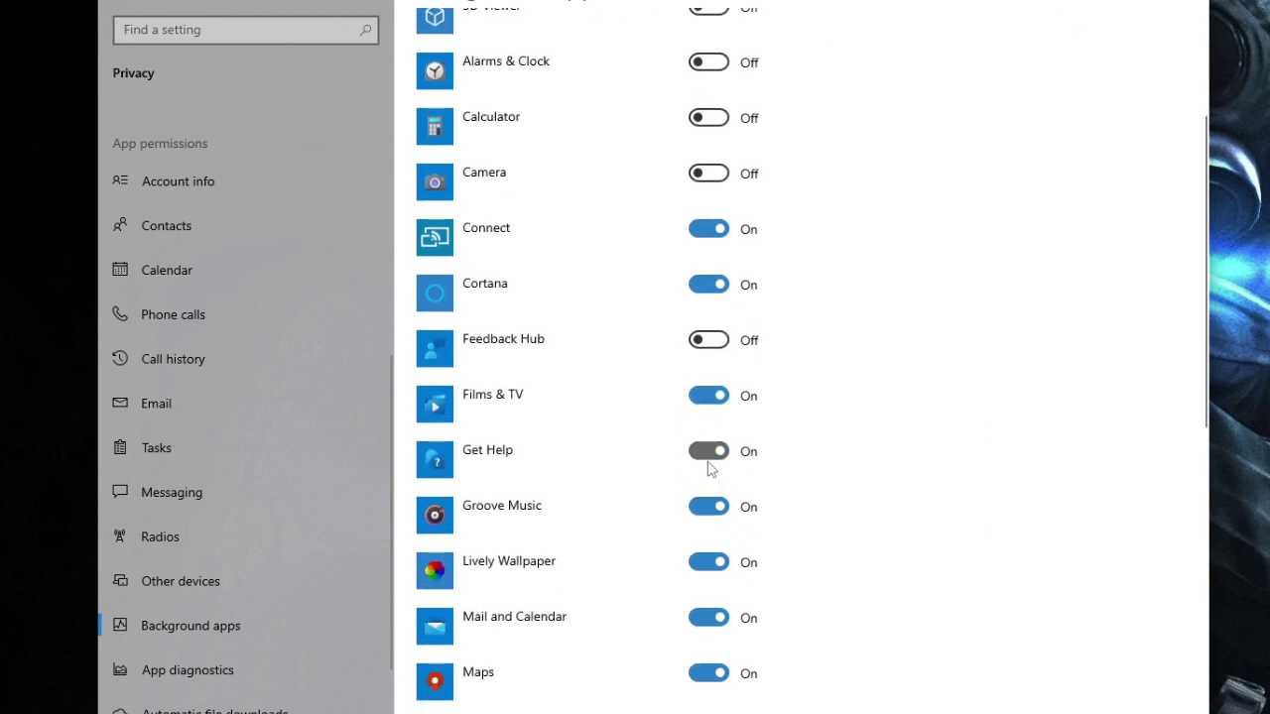
pyautogui.click(710, 511)
pyautogui.click(711, 564)
pyautogui.click(710, 620)
pyautogui.scroll(-2, 788, 578)
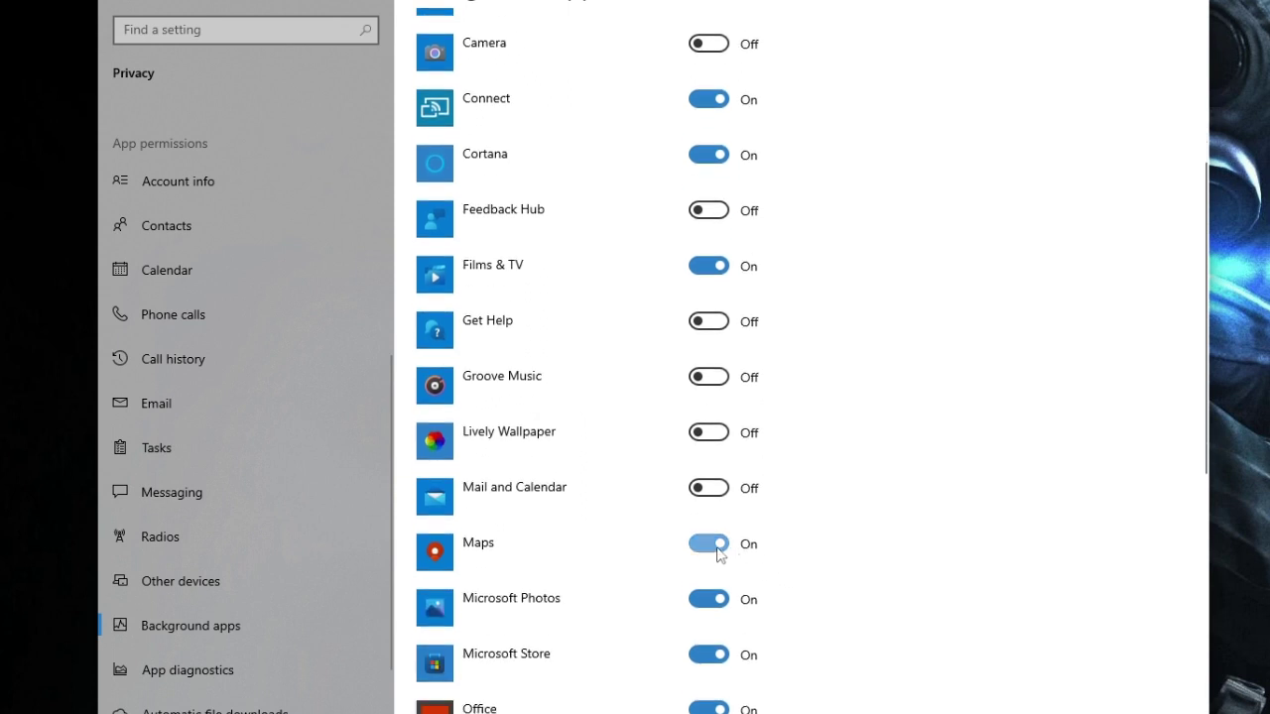
pyautogui.click(711, 543)
# - Turn off background running for OneNote for Windows 10, Paint 3D, Solitaire Collection and Weather
pyautogui.scroll(-2, 723, 558)
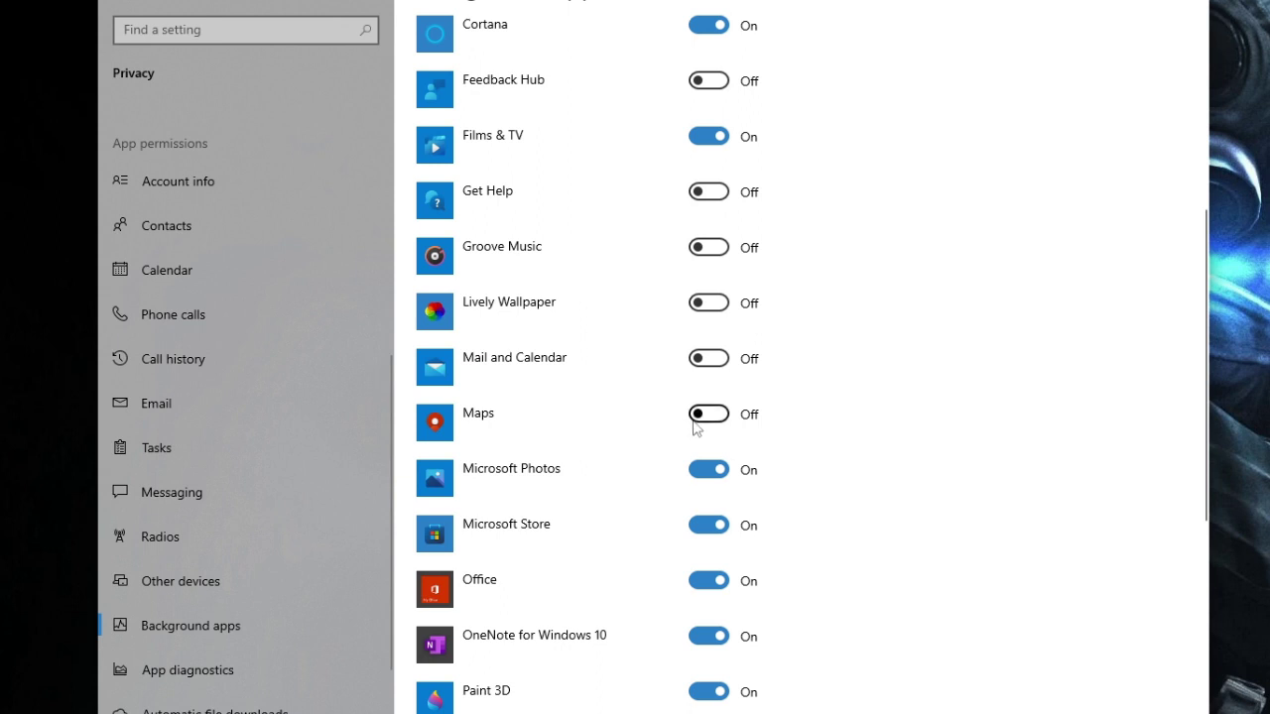
pyautogui.scroll(-4, 694, 424)
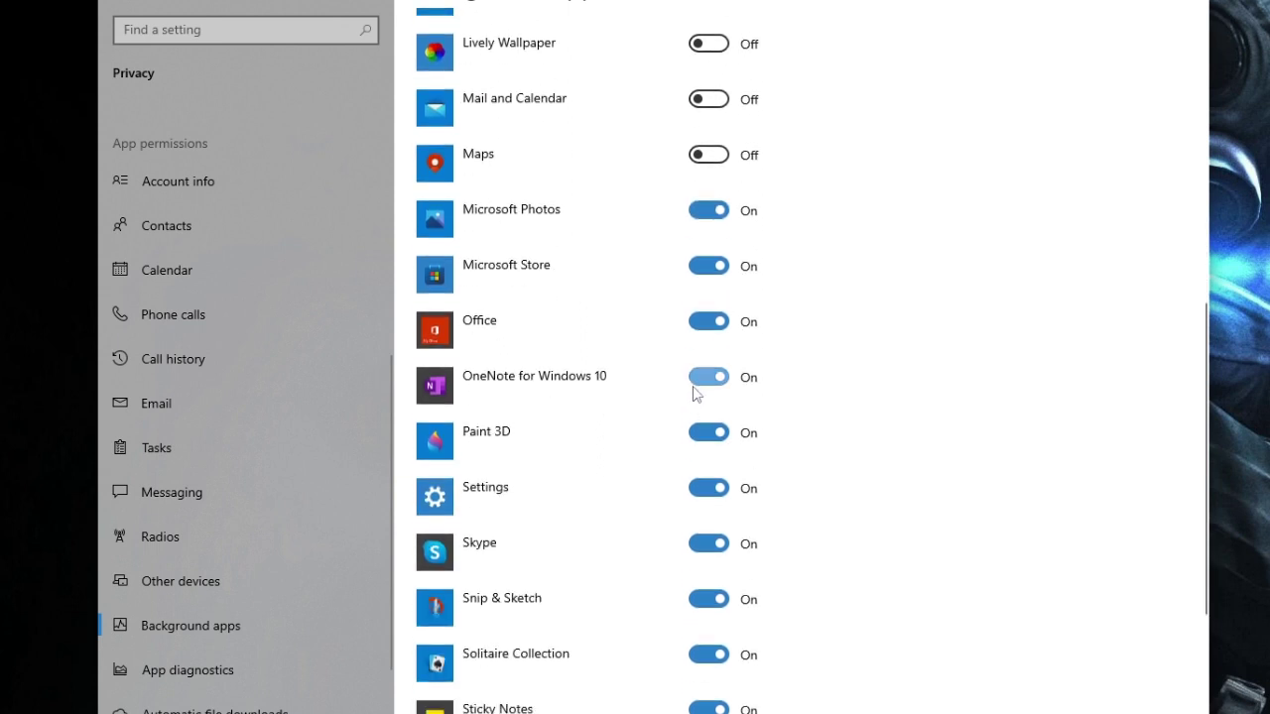
pyautogui.click(716, 387)
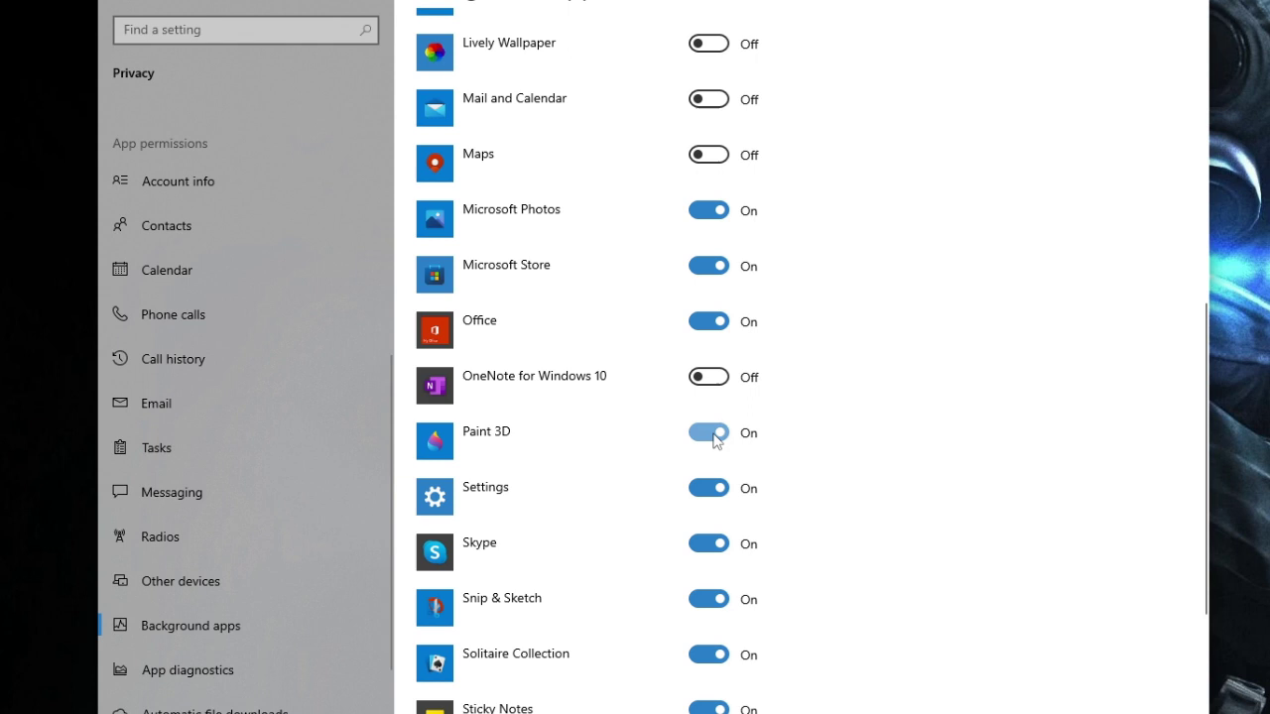
pyautogui.click(716, 436)
pyautogui.scroll(-2, 734, 561)
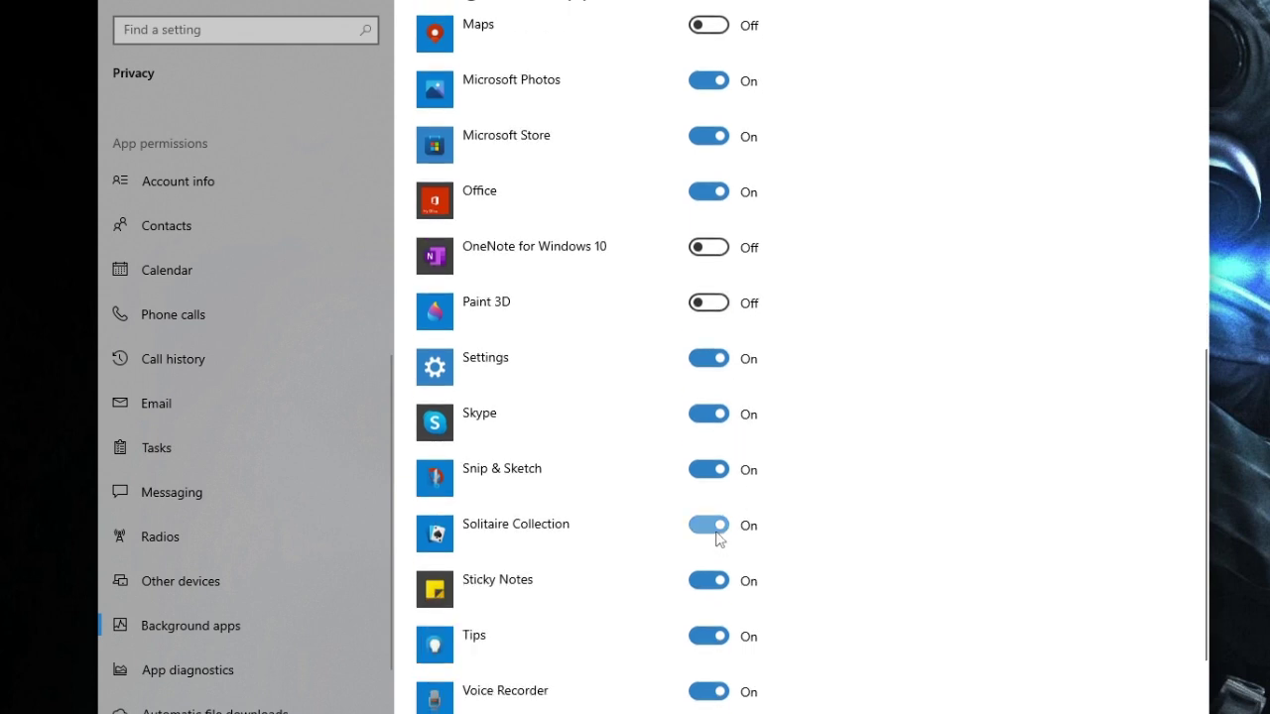
pyautogui.click(717, 527)
pyautogui.scroll(-2, 744, 536)
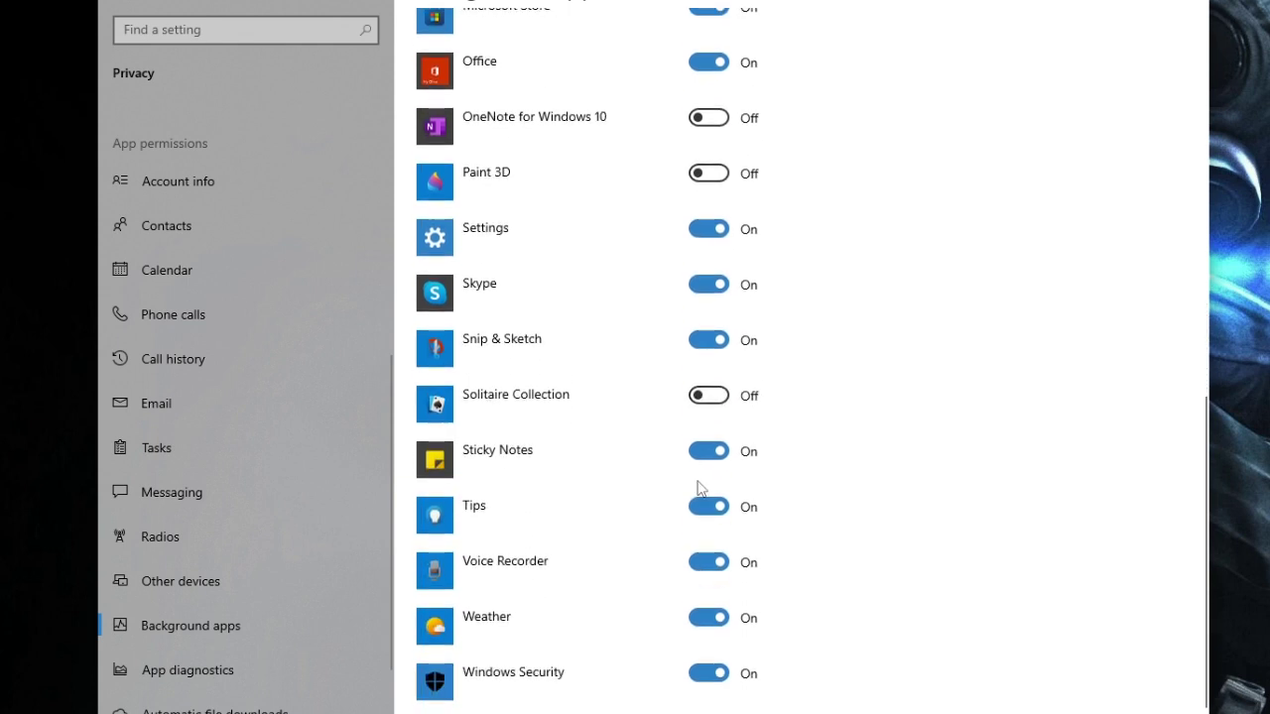
pyautogui.scroll(-2, 699, 476)
pyautogui.click(707, 488)
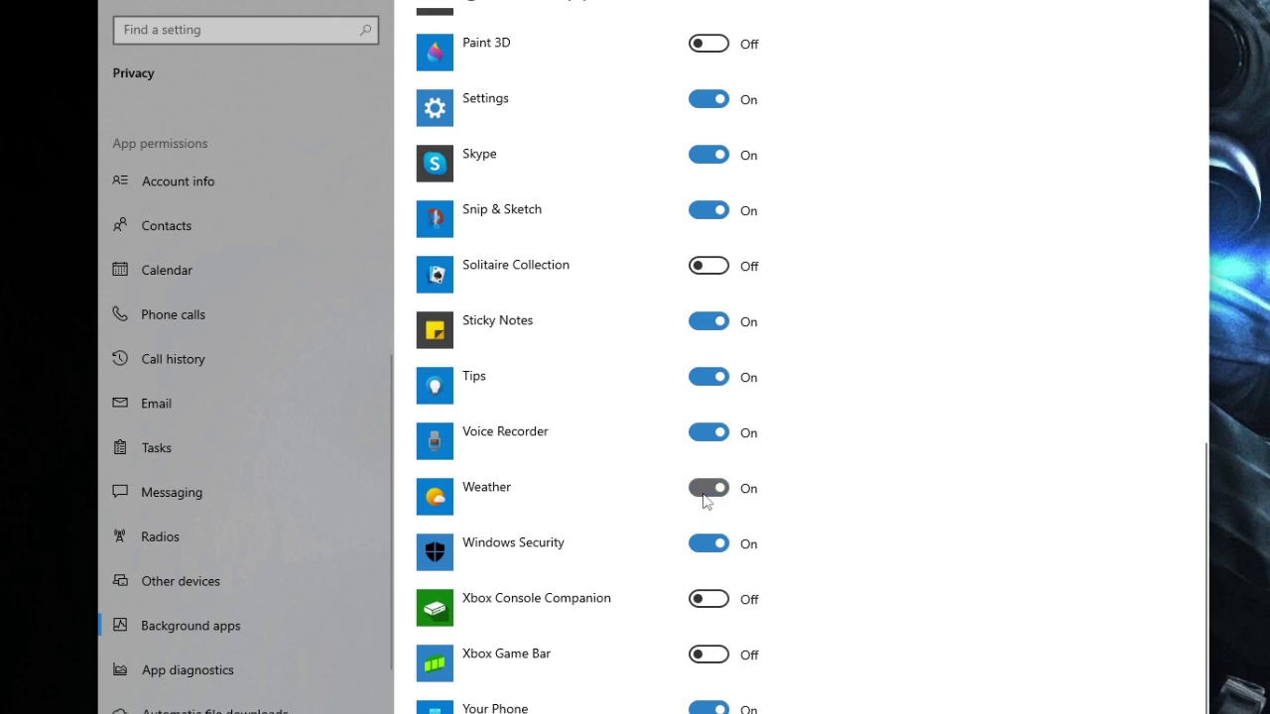
pyautogui.scroll(-1, 724, 556)
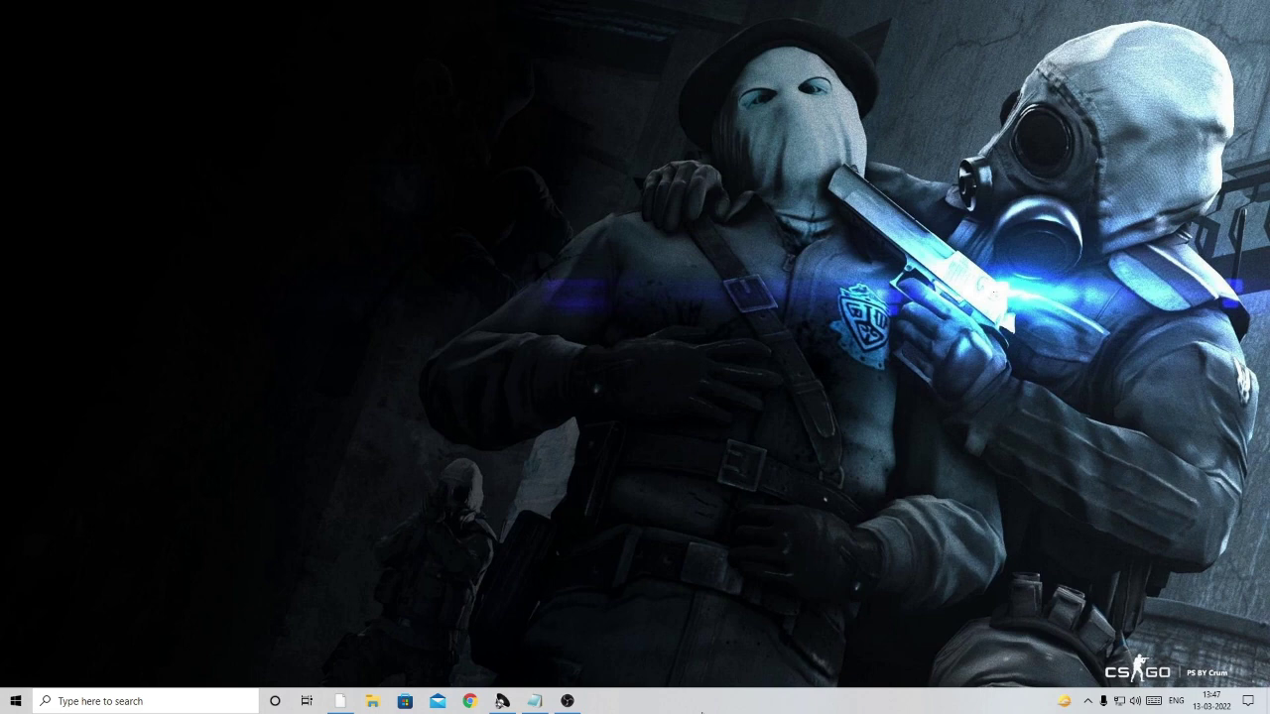
# - Open the startup programs in Task Manager and review the Microsoft Edge, Lively Wallpaper, Microsoft OneDrive and Steam entries
pyautogui.rightClick(702, 711)
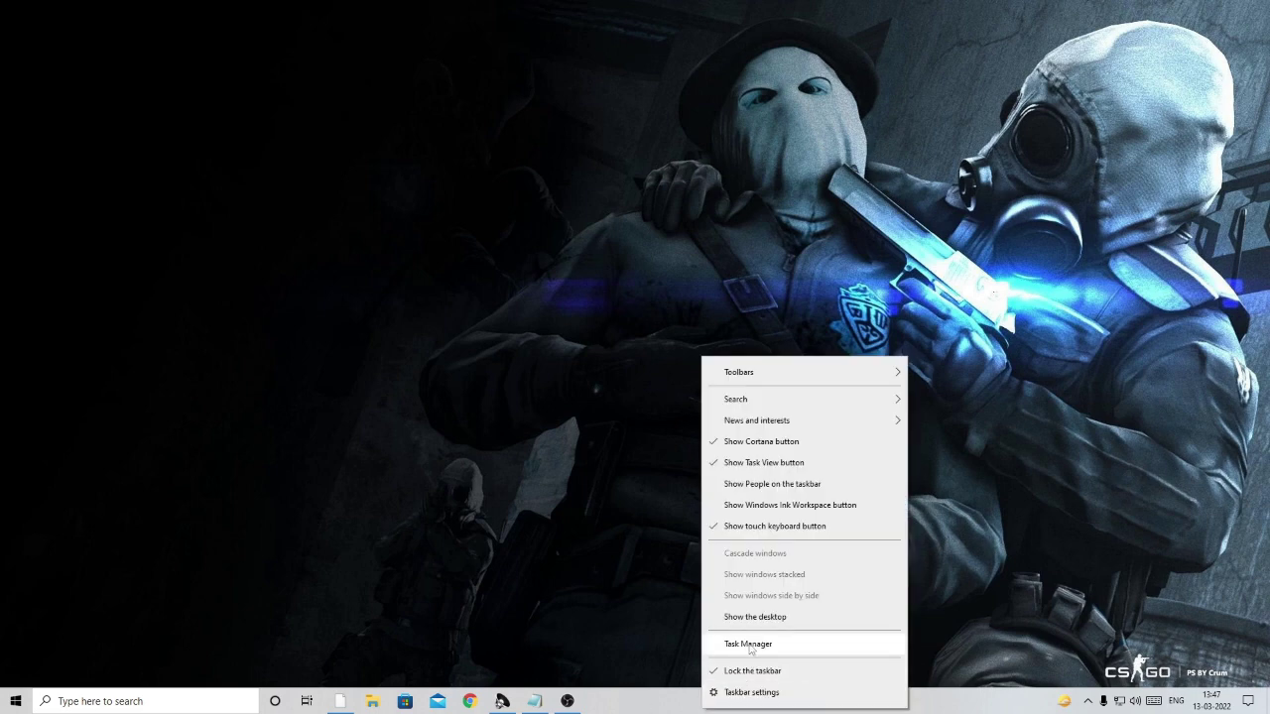
pyautogui.click(750, 647)
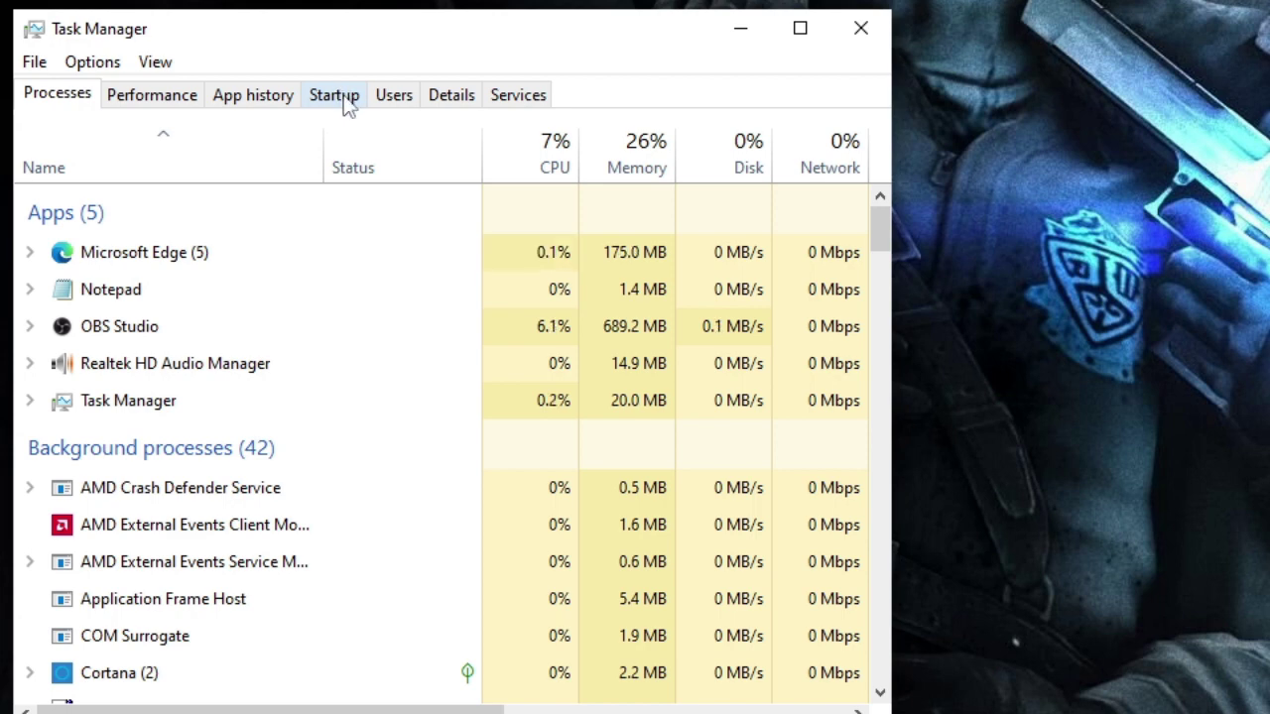
pyautogui.click(353, 99)
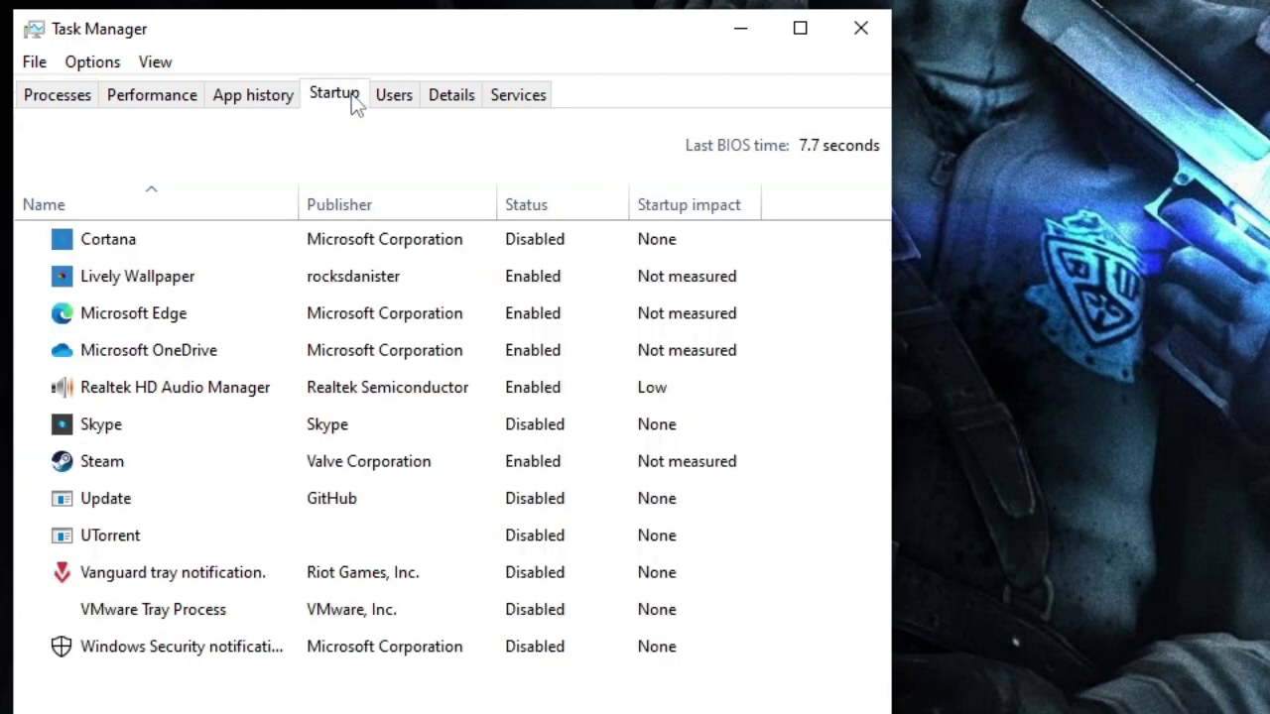
pyautogui.click(152, 329)
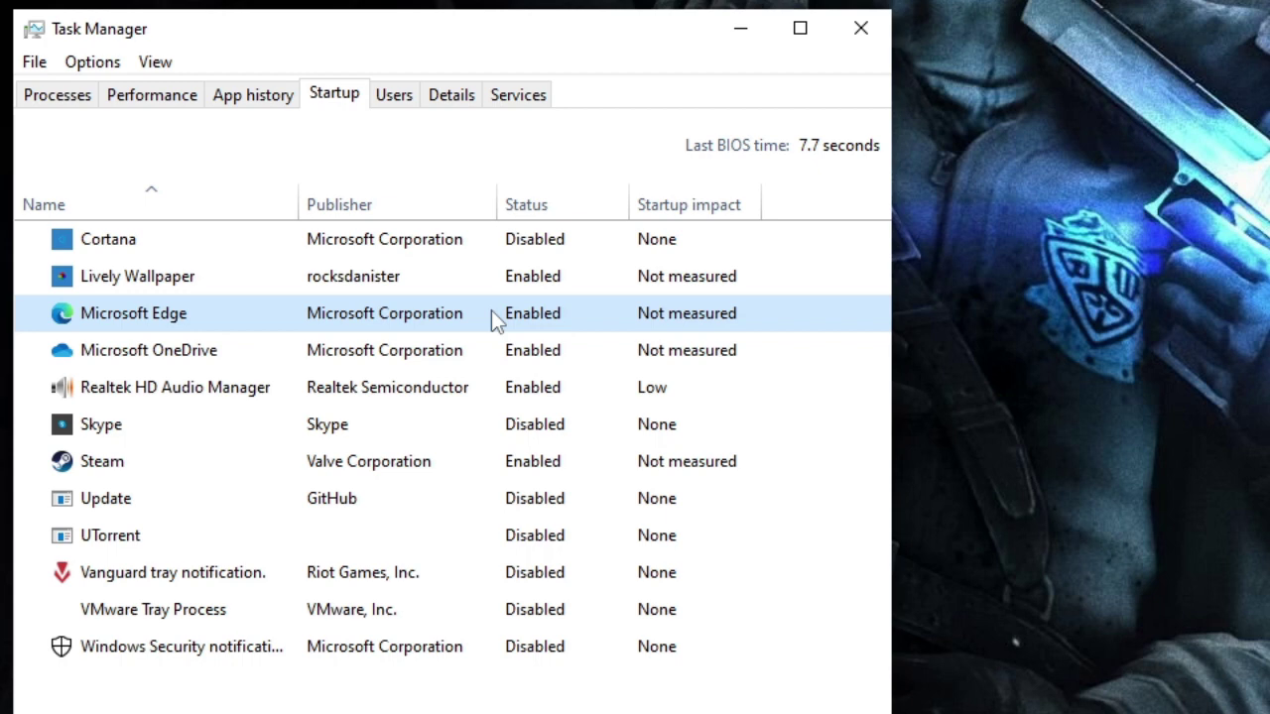
pyautogui.click(193, 284)
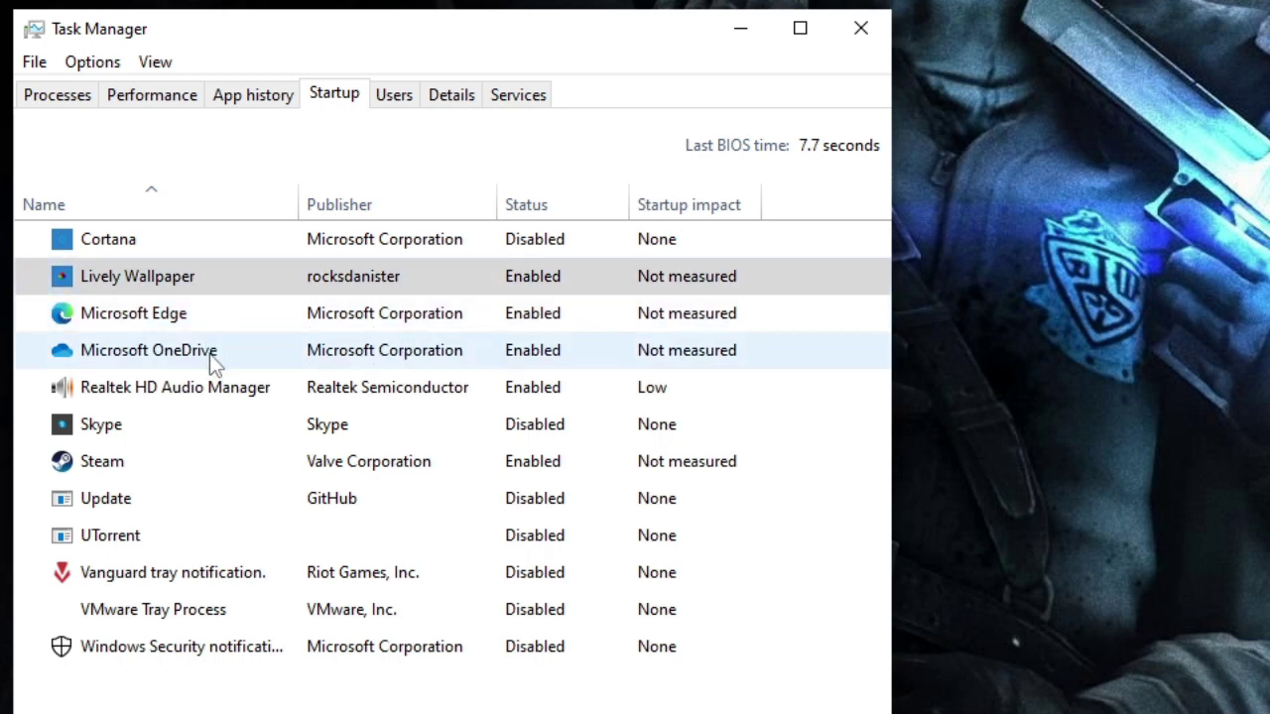
pyautogui.click(211, 357)
pyautogui.click(241, 467)
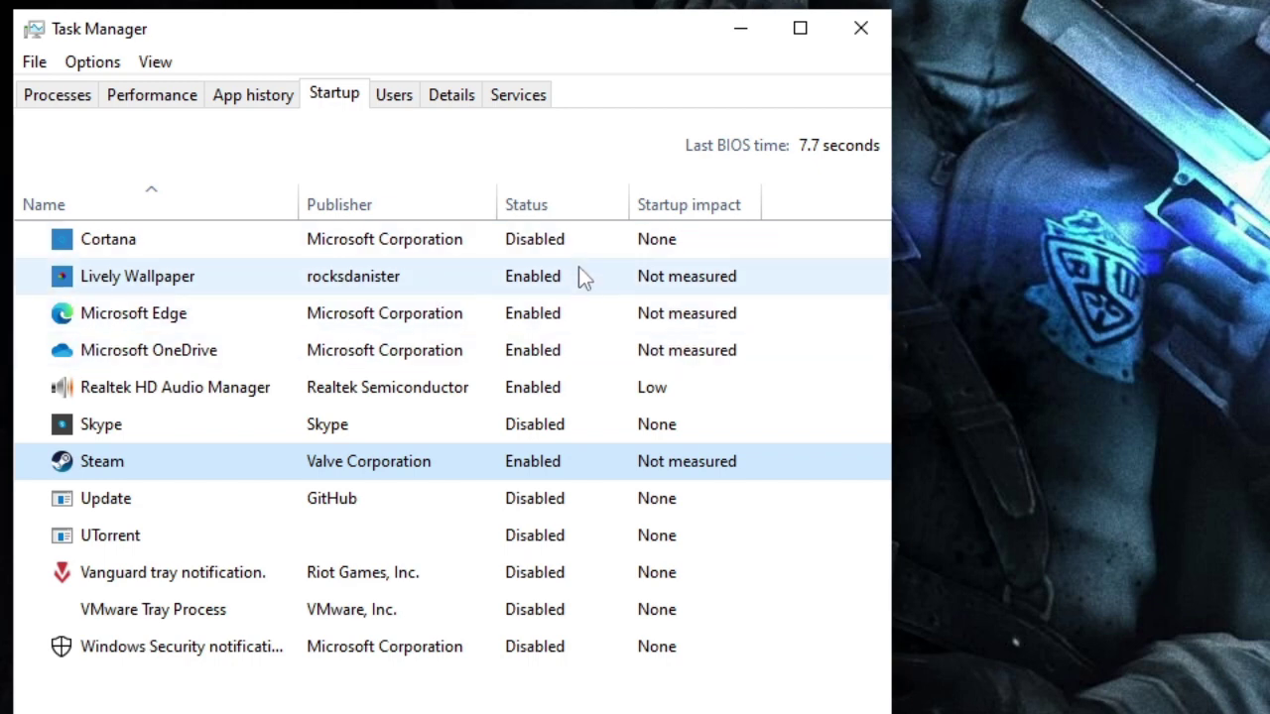
# - Disable Lively Wallpaper and Microsoft Edge as startup programs
pyautogui.rightClick(535, 280)
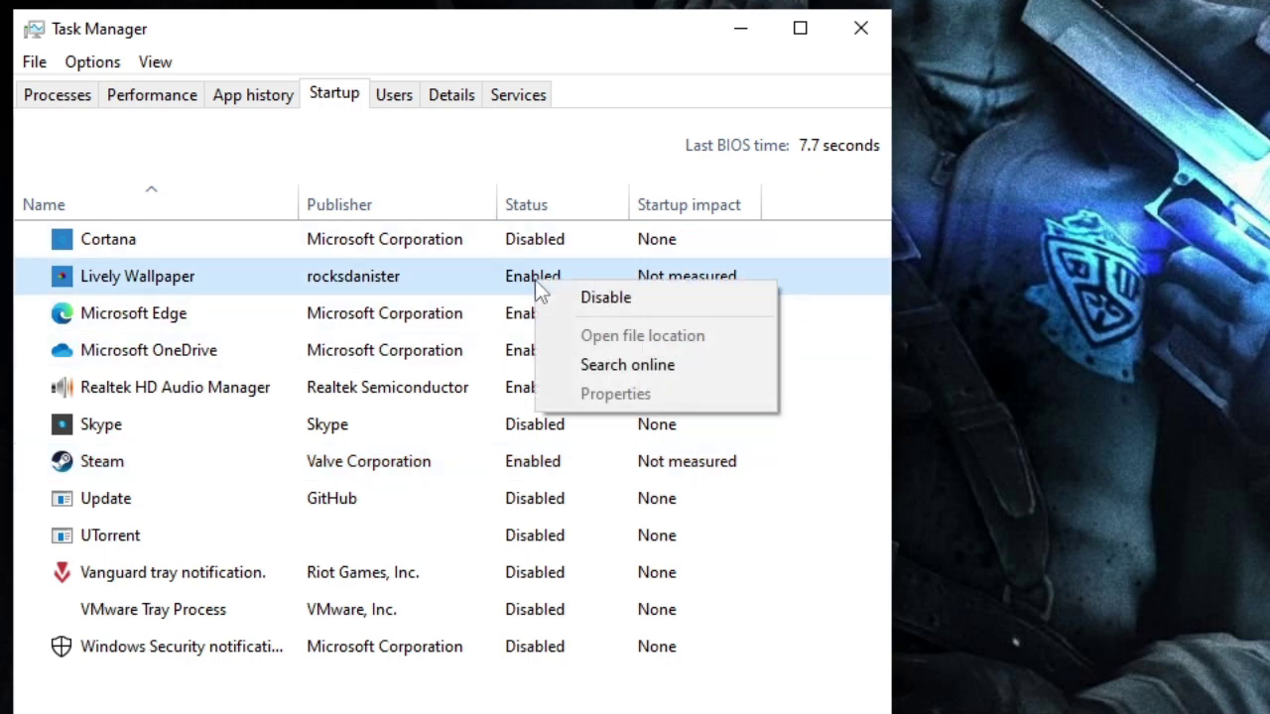
pyautogui.click(592, 297)
pyautogui.click(509, 322)
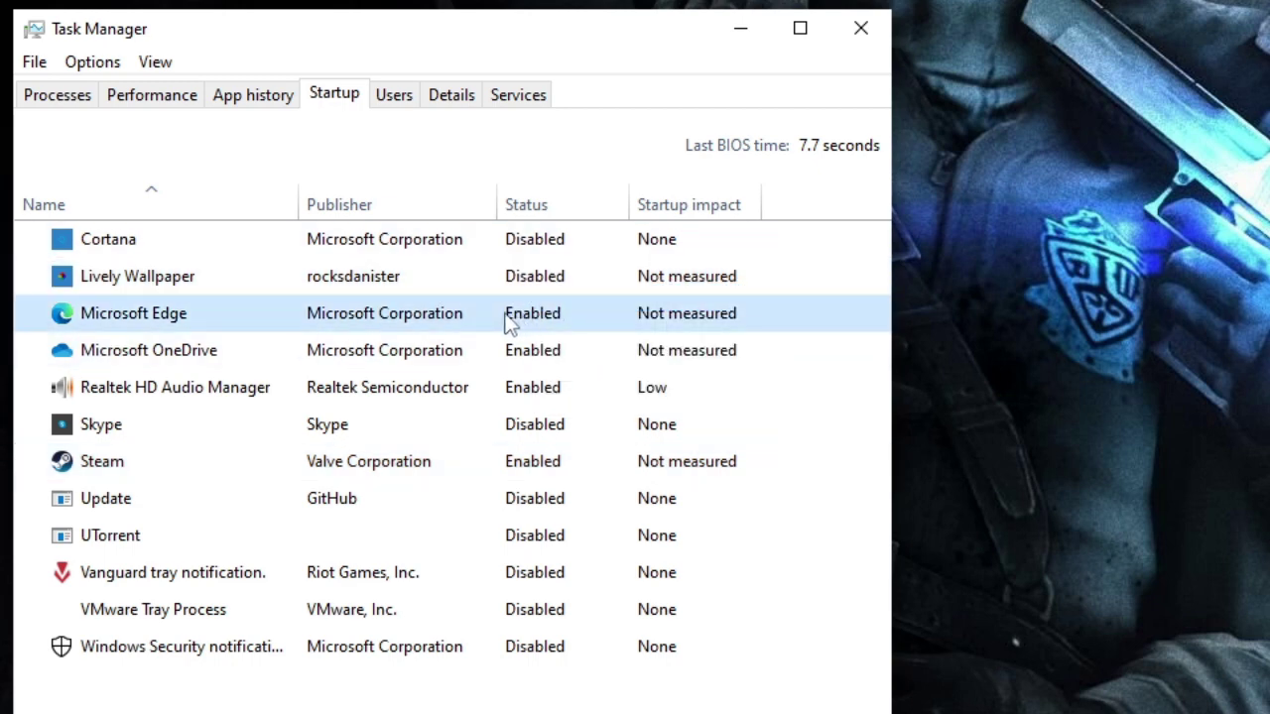
pyautogui.rightClick(509, 323)
pyautogui.click(539, 331)
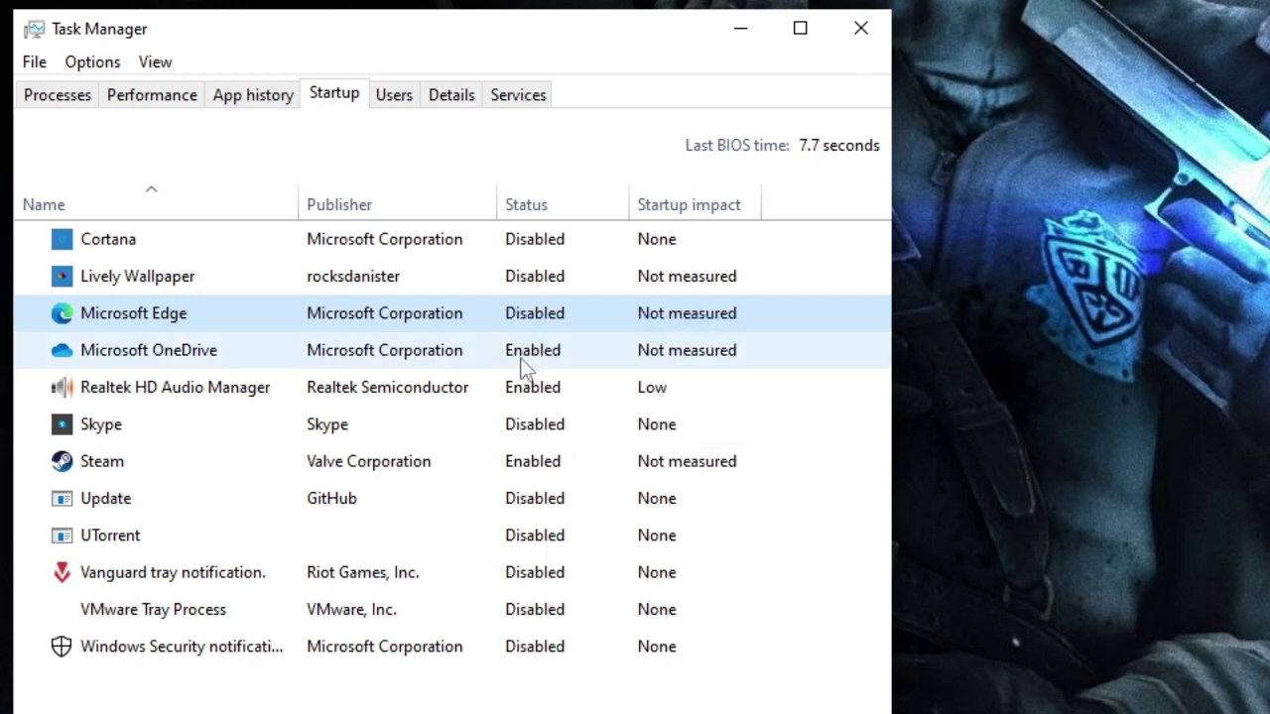
# - Disable Microsoft OneDrive and Steam so that they do not launch at startup
pyautogui.rightClick(522, 357)
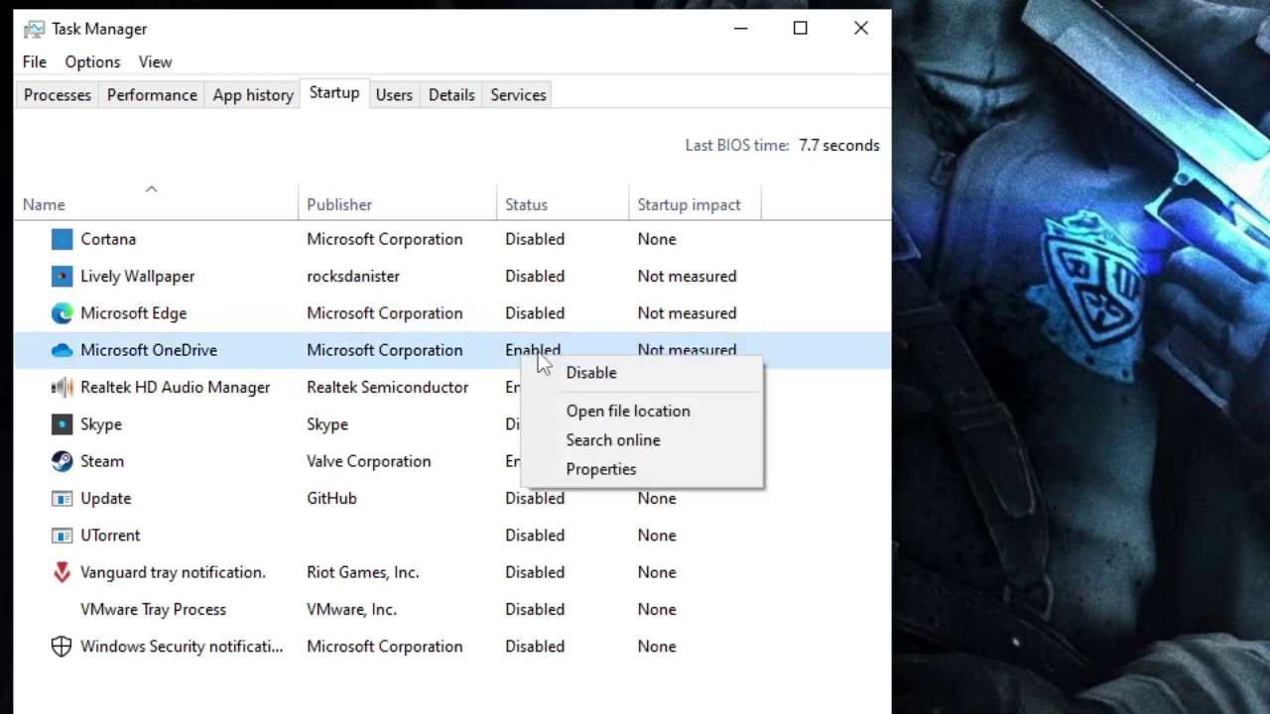
pyautogui.click(598, 370)
pyautogui.click(543, 474)
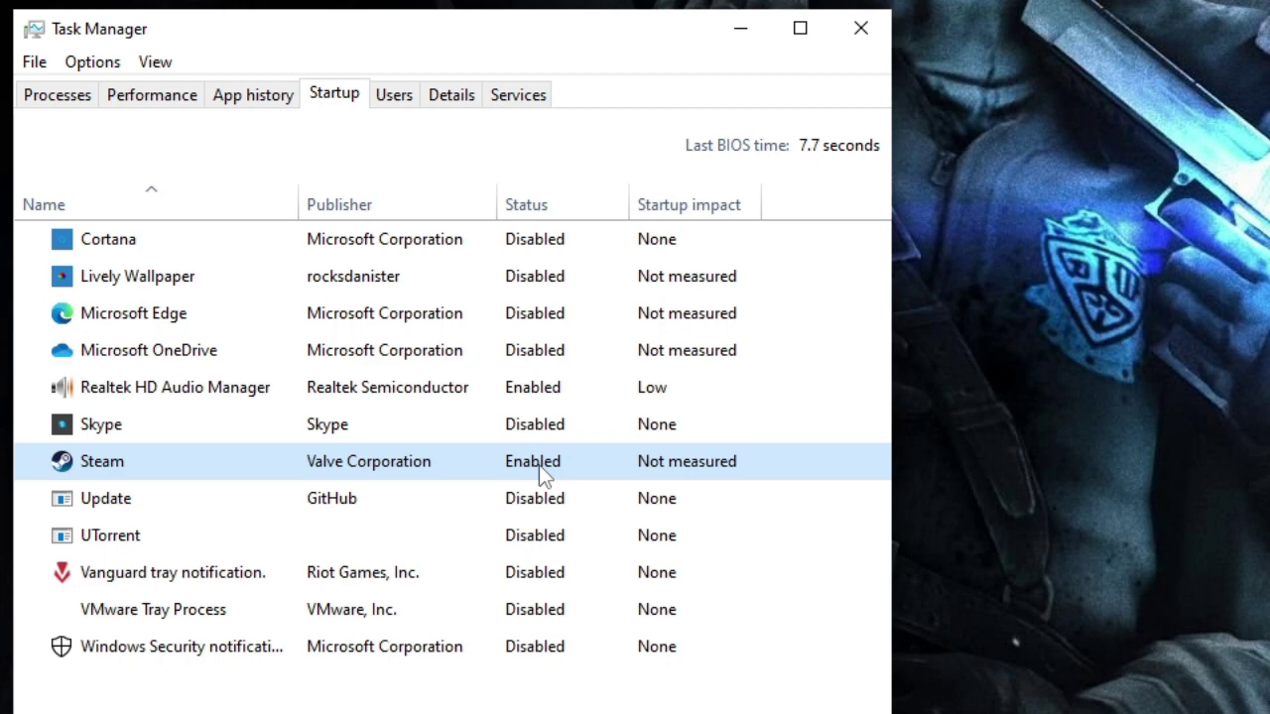
pyautogui.rightClick(544, 475)
pyautogui.click(606, 482)
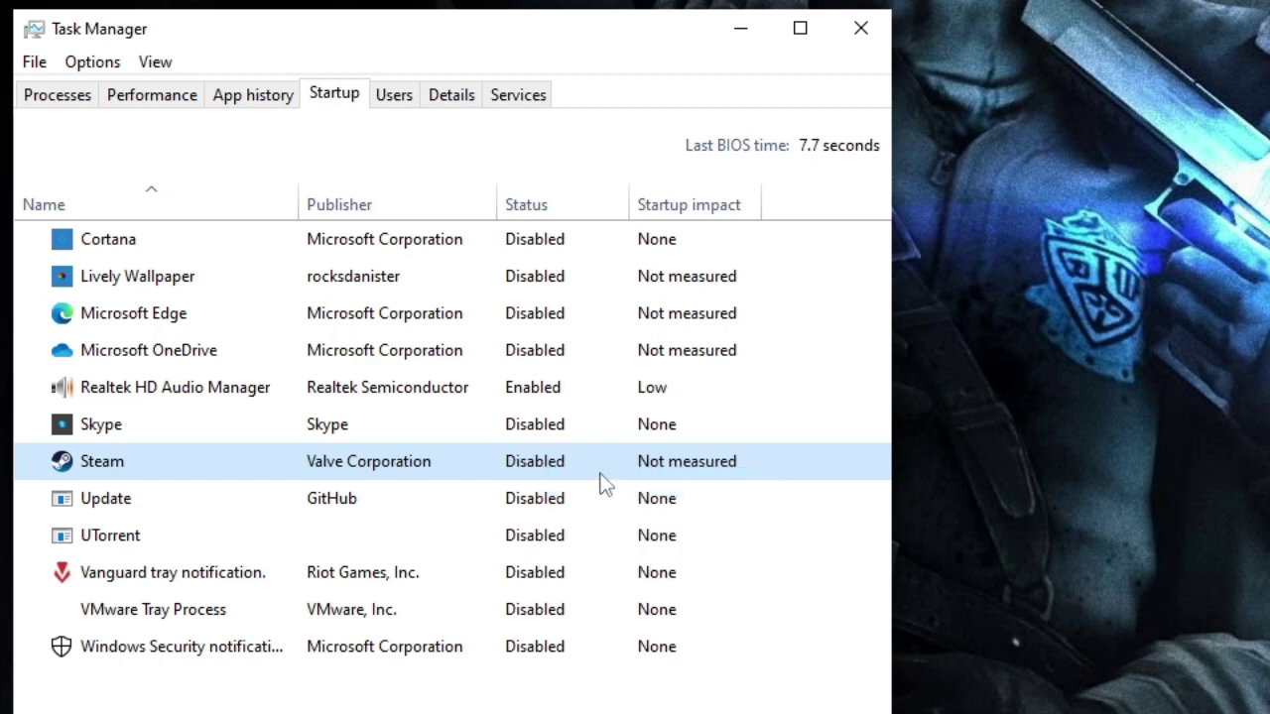